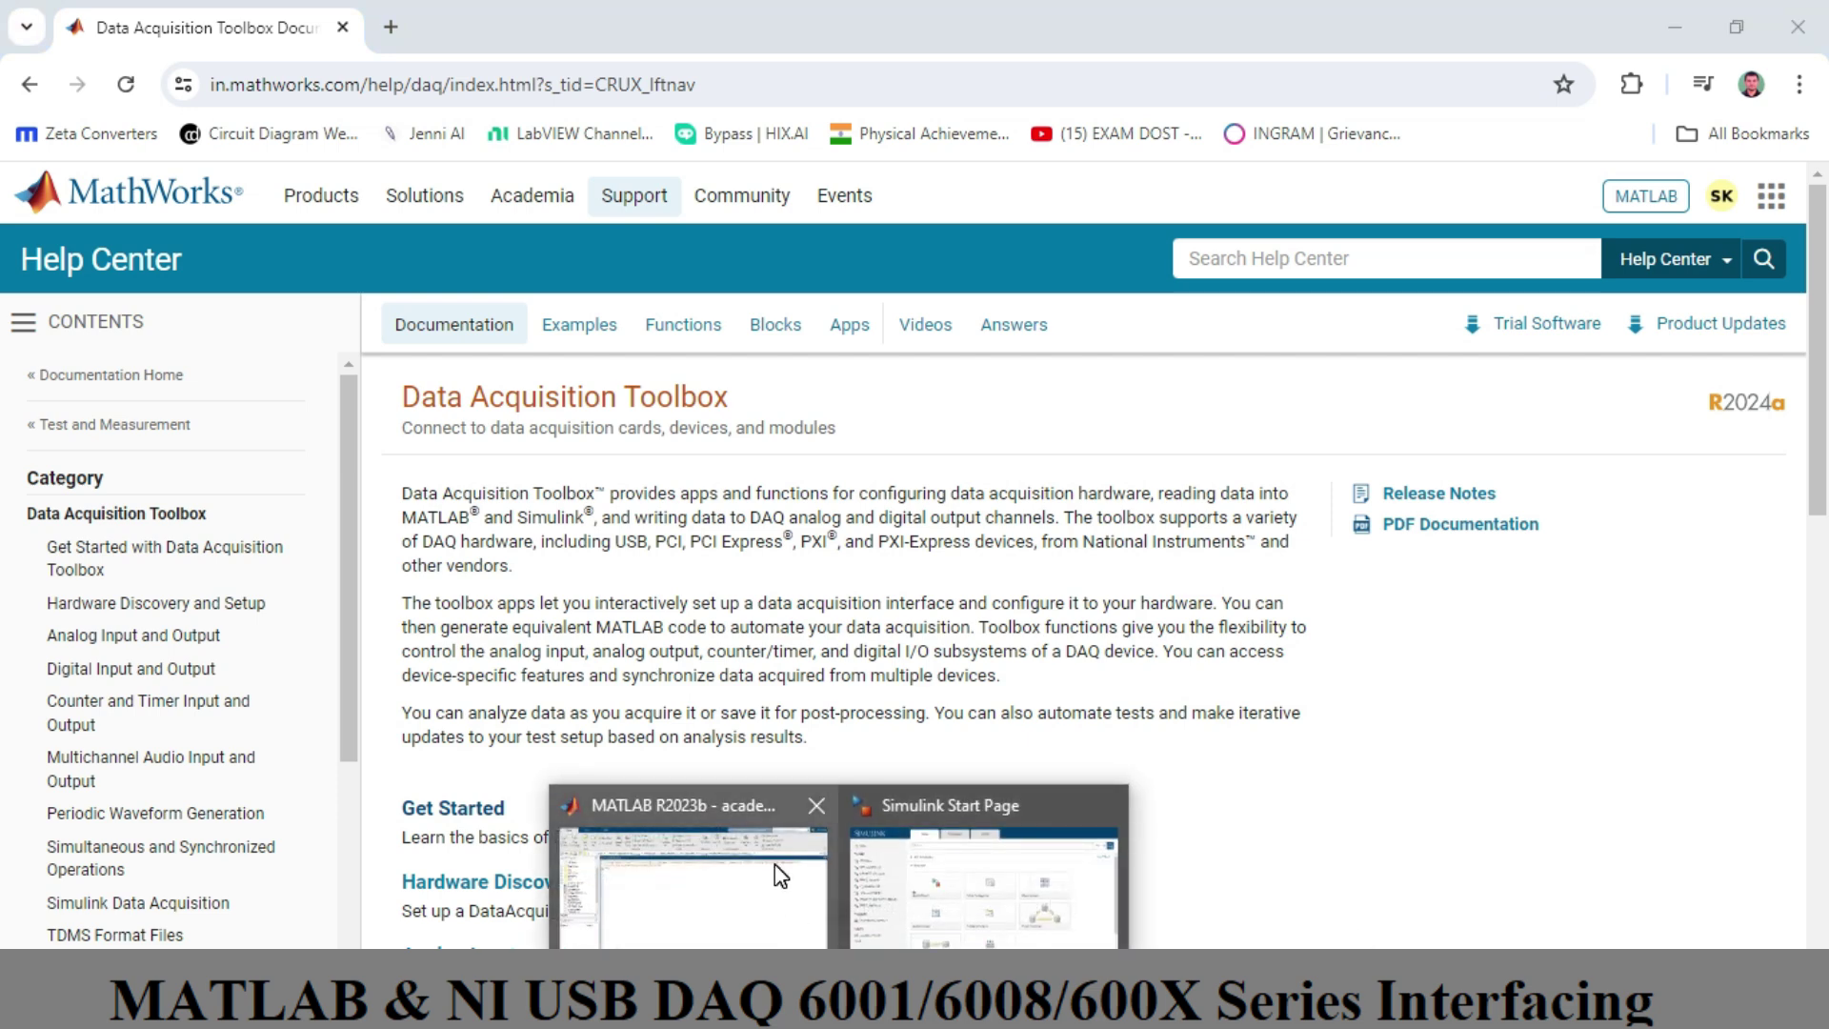
- Switch to MATLAB and open the hardware support packages in a maximized Add-On Explorer
left_click(775, 865)
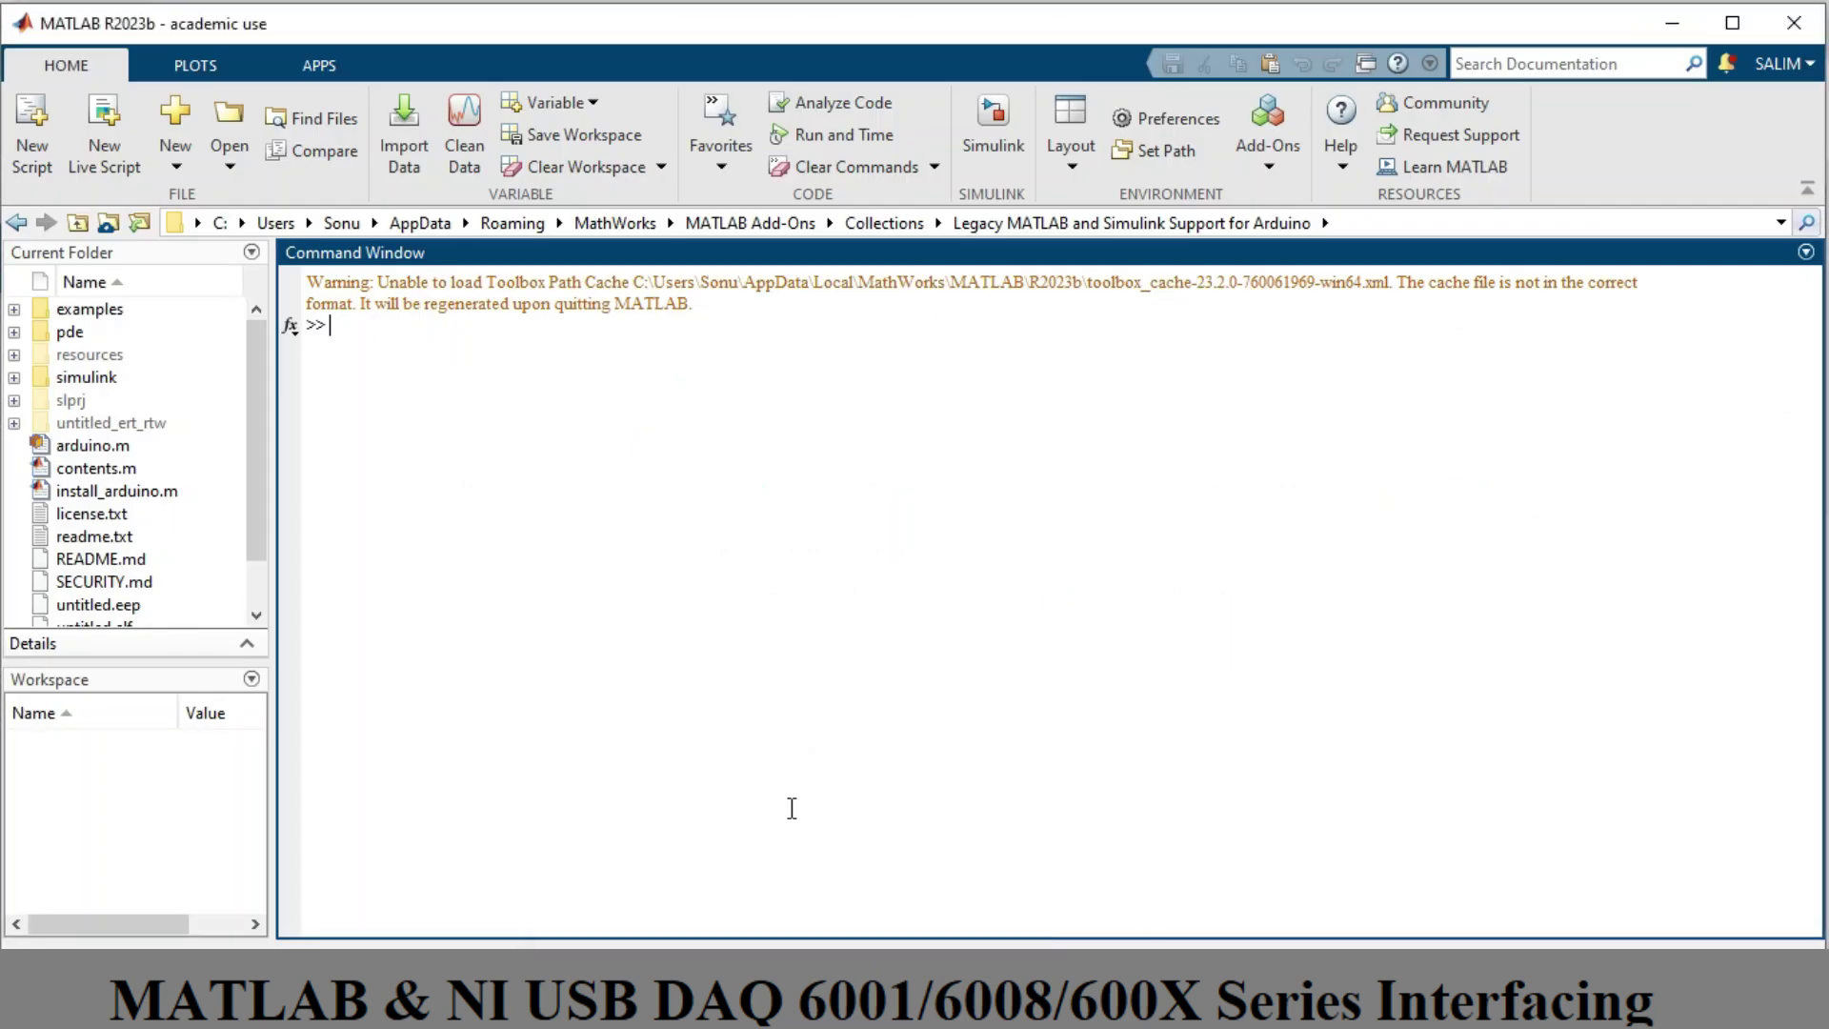
left_click(1271, 170)
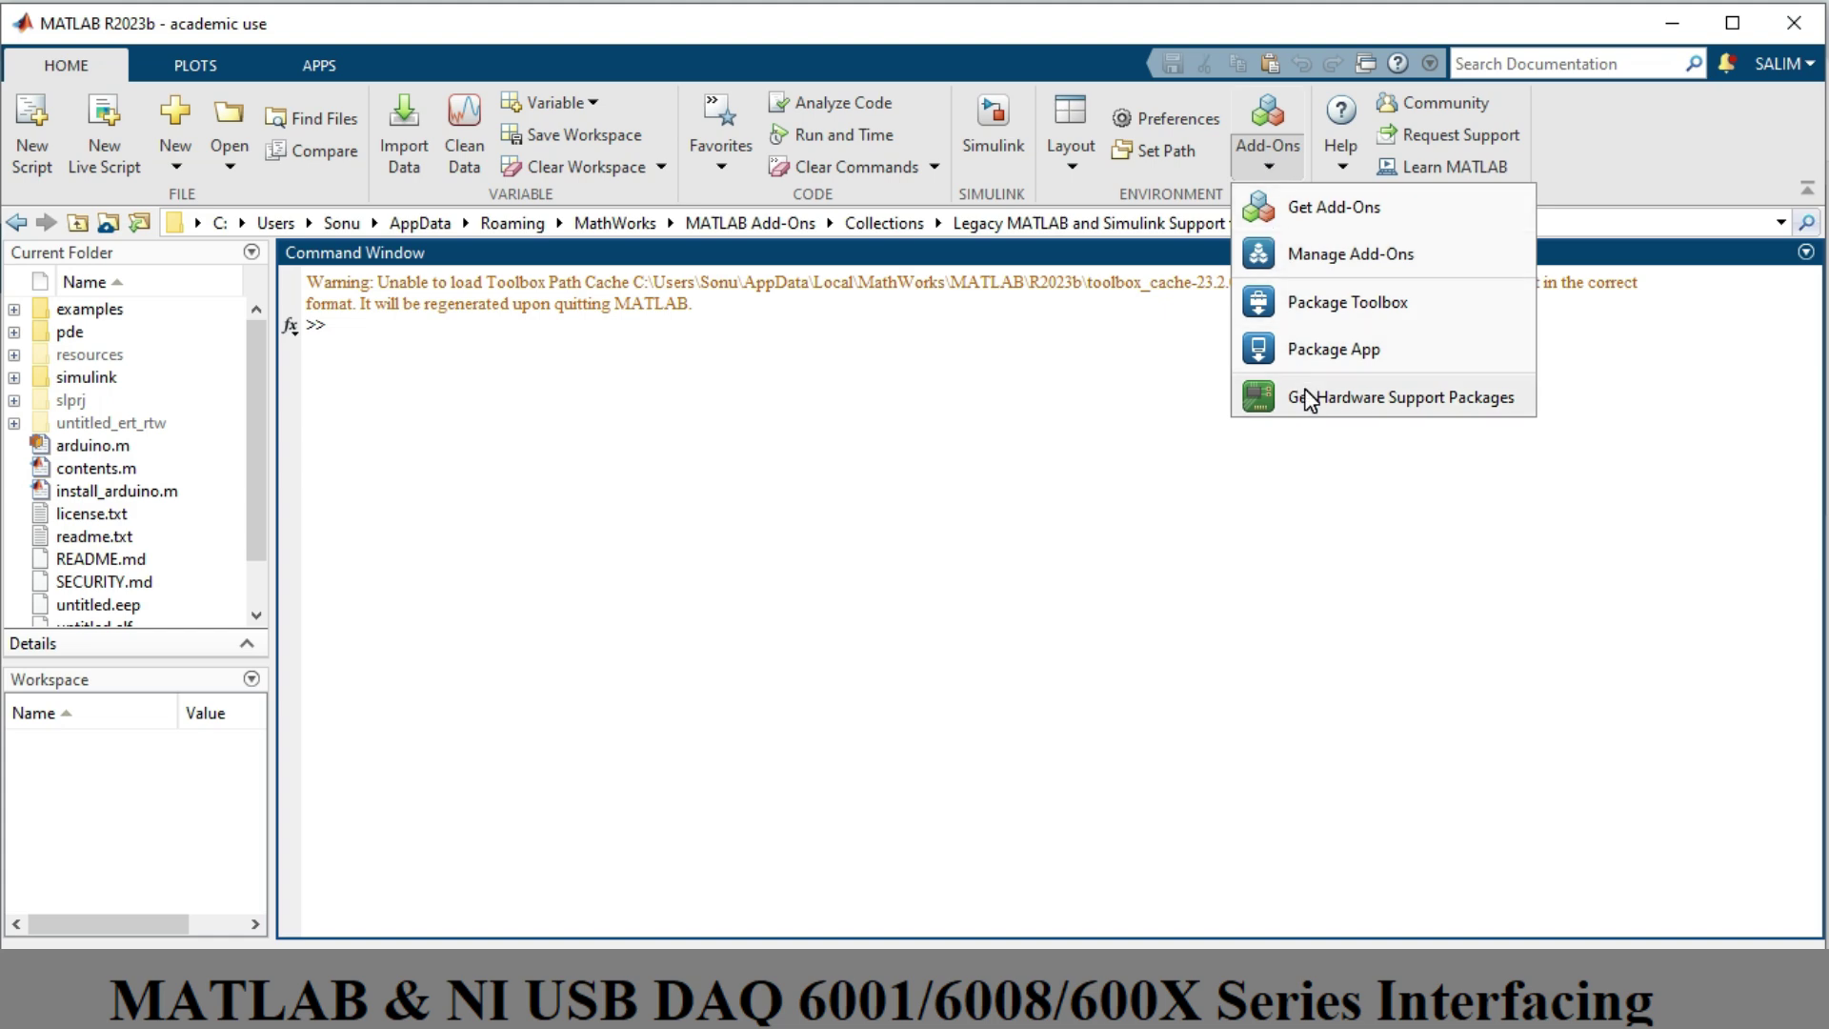
left_click(1414, 399)
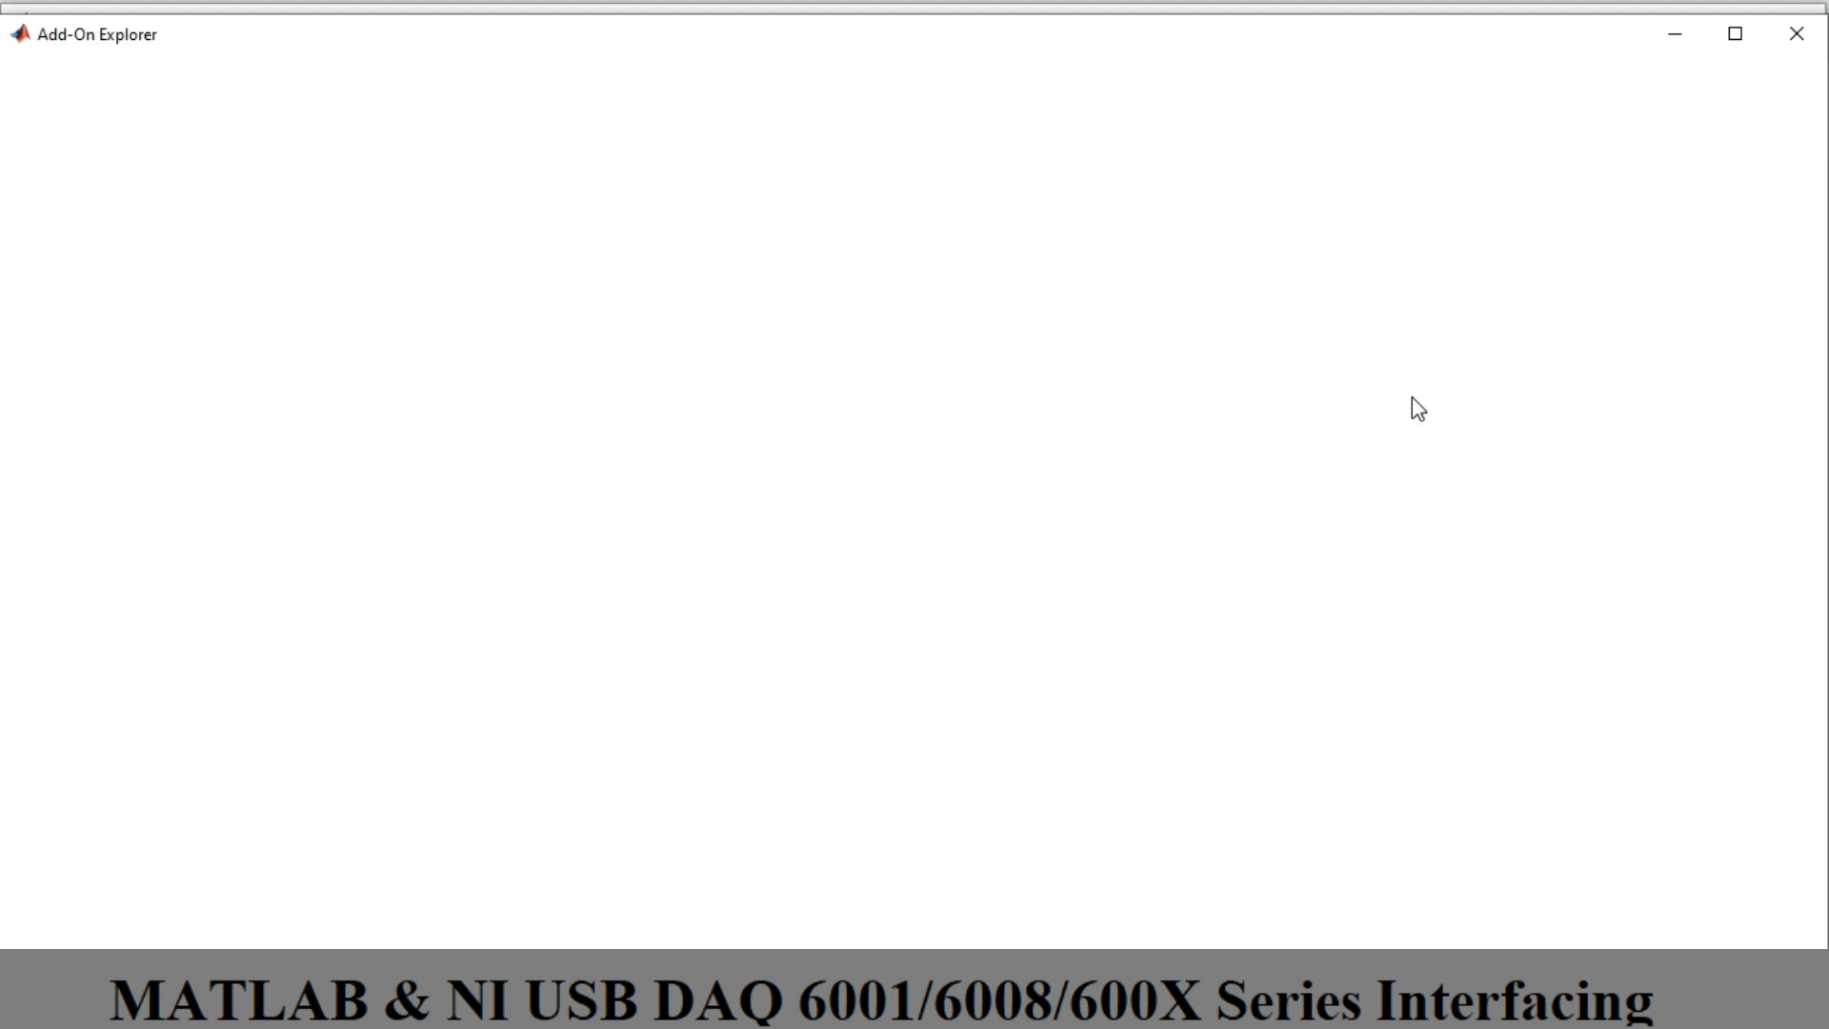
left_click(1756, 48)
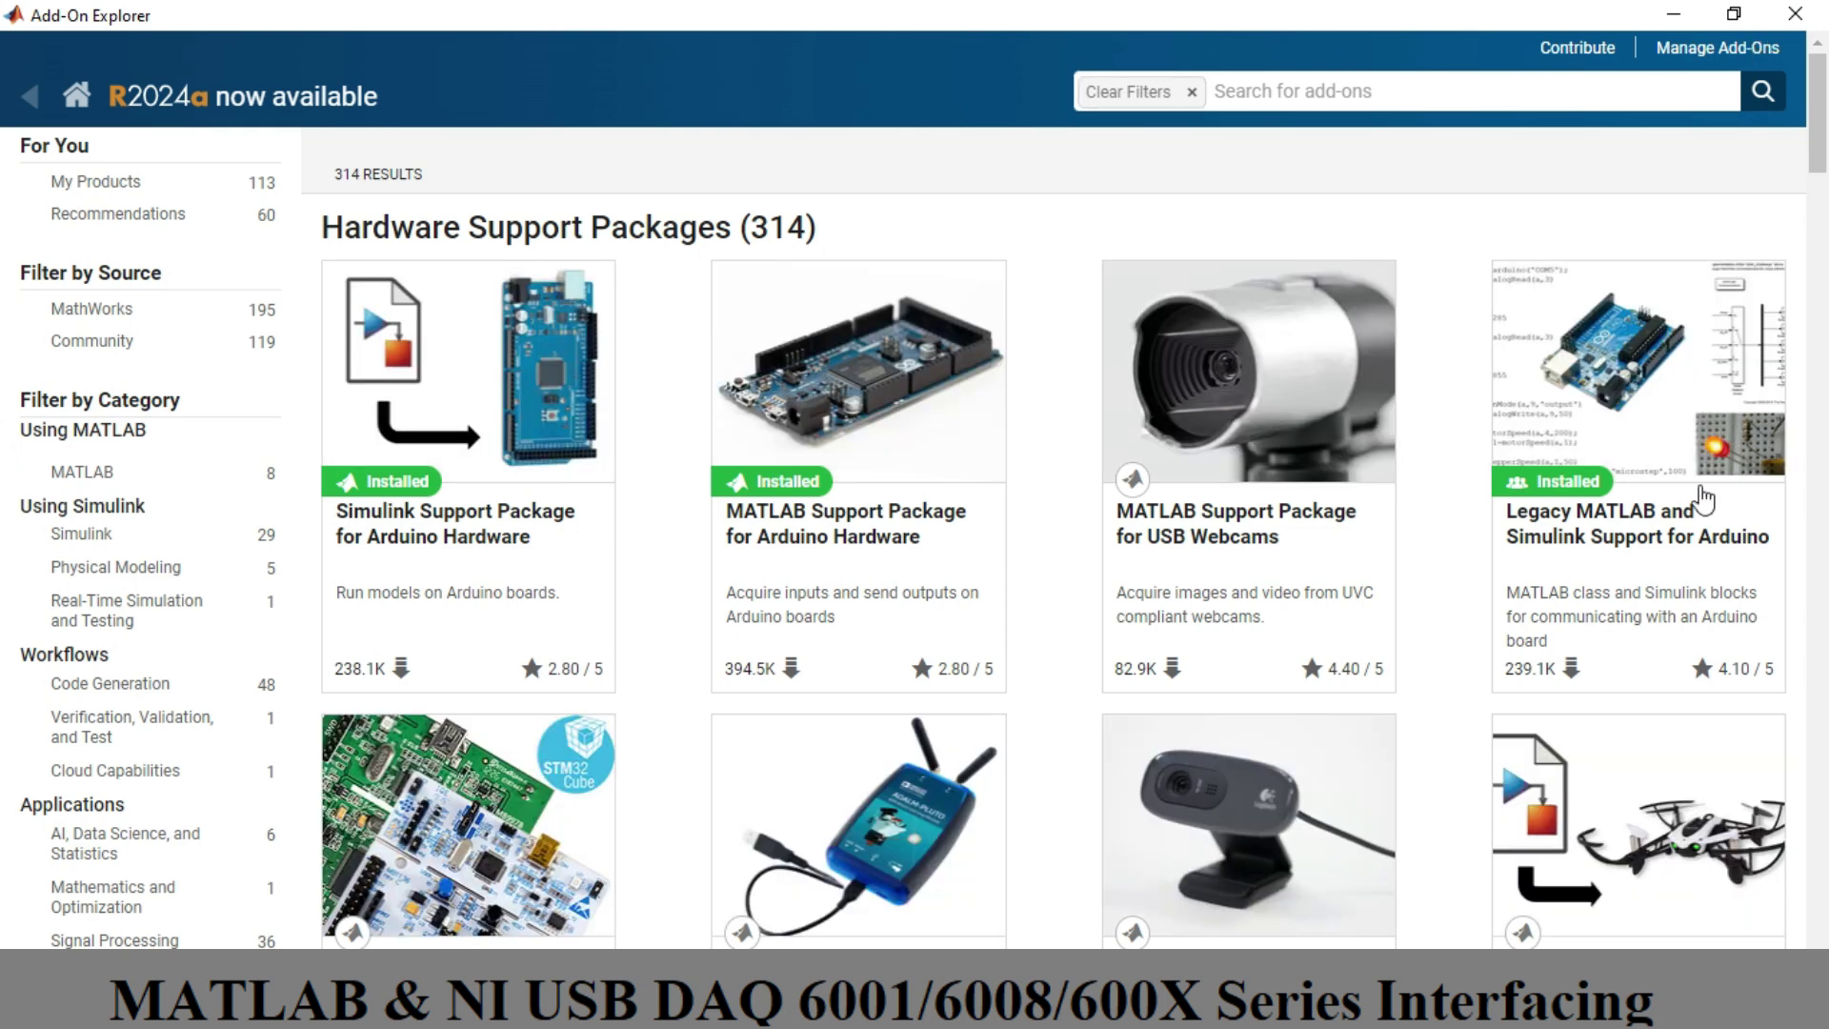
- Search the add-ons for Data Acquisition Toolbox
left_click(1350, 92)
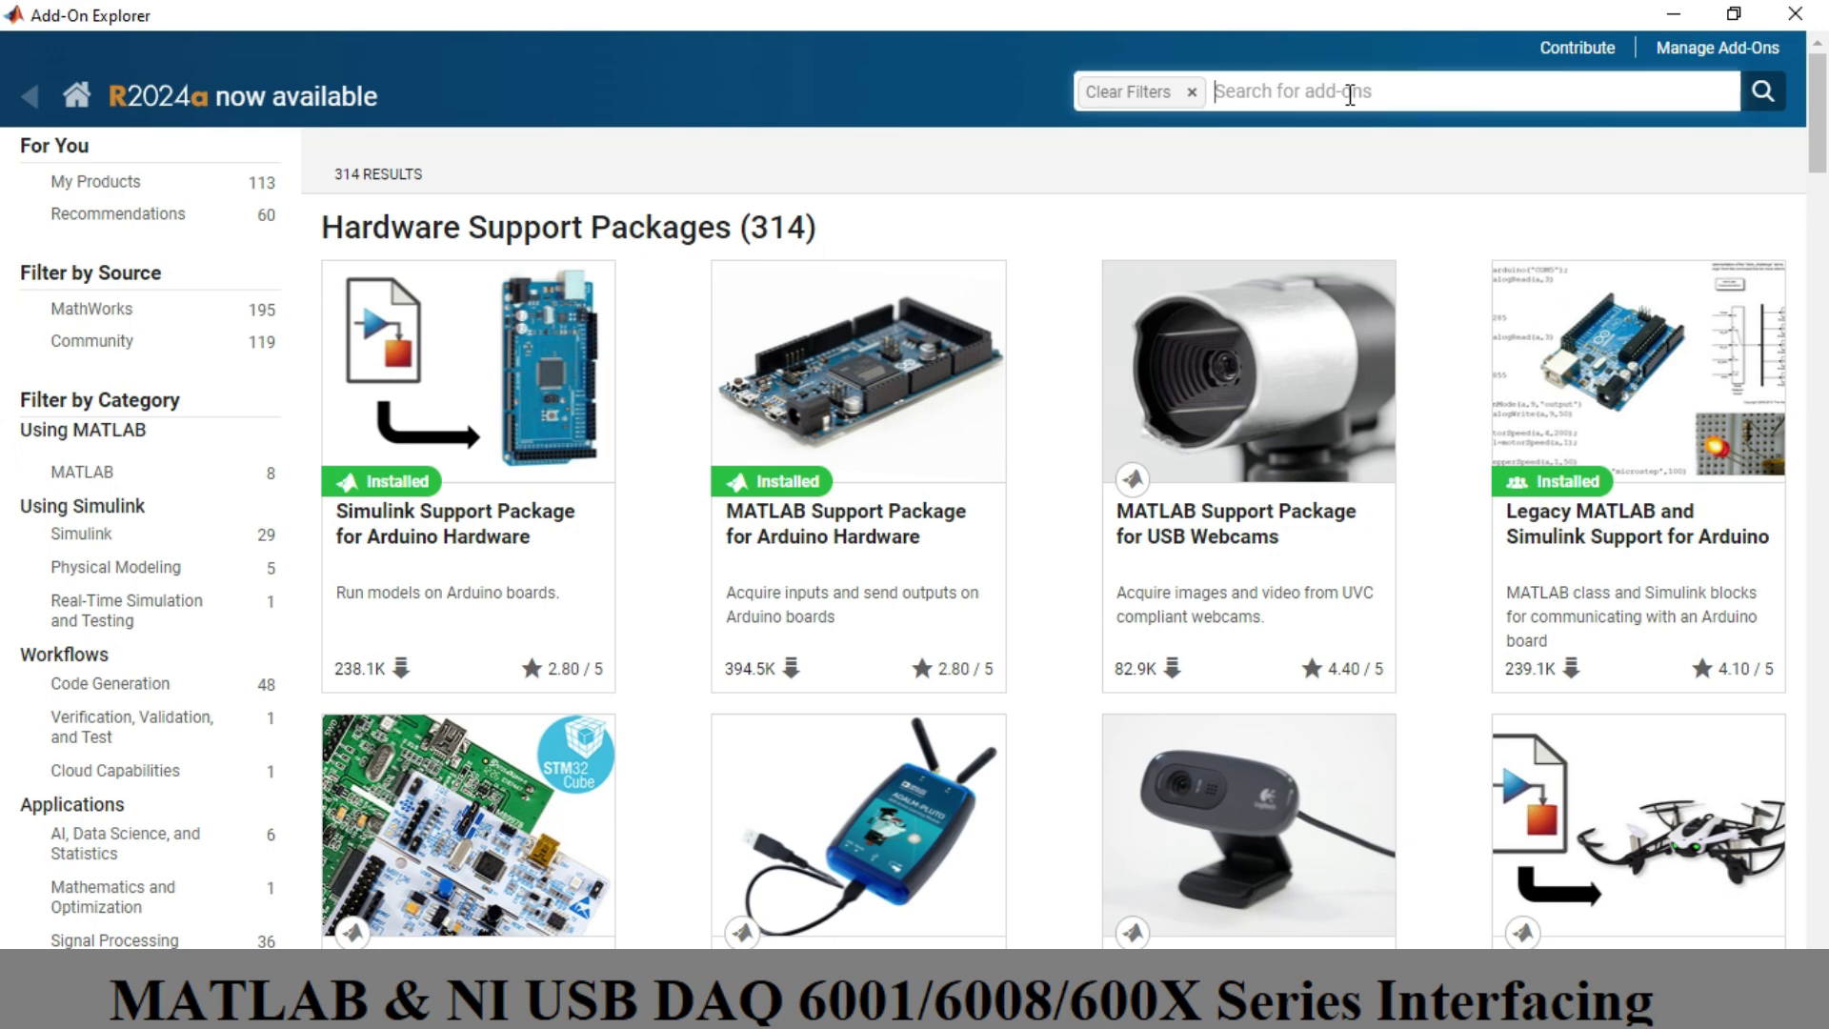
type("data ")
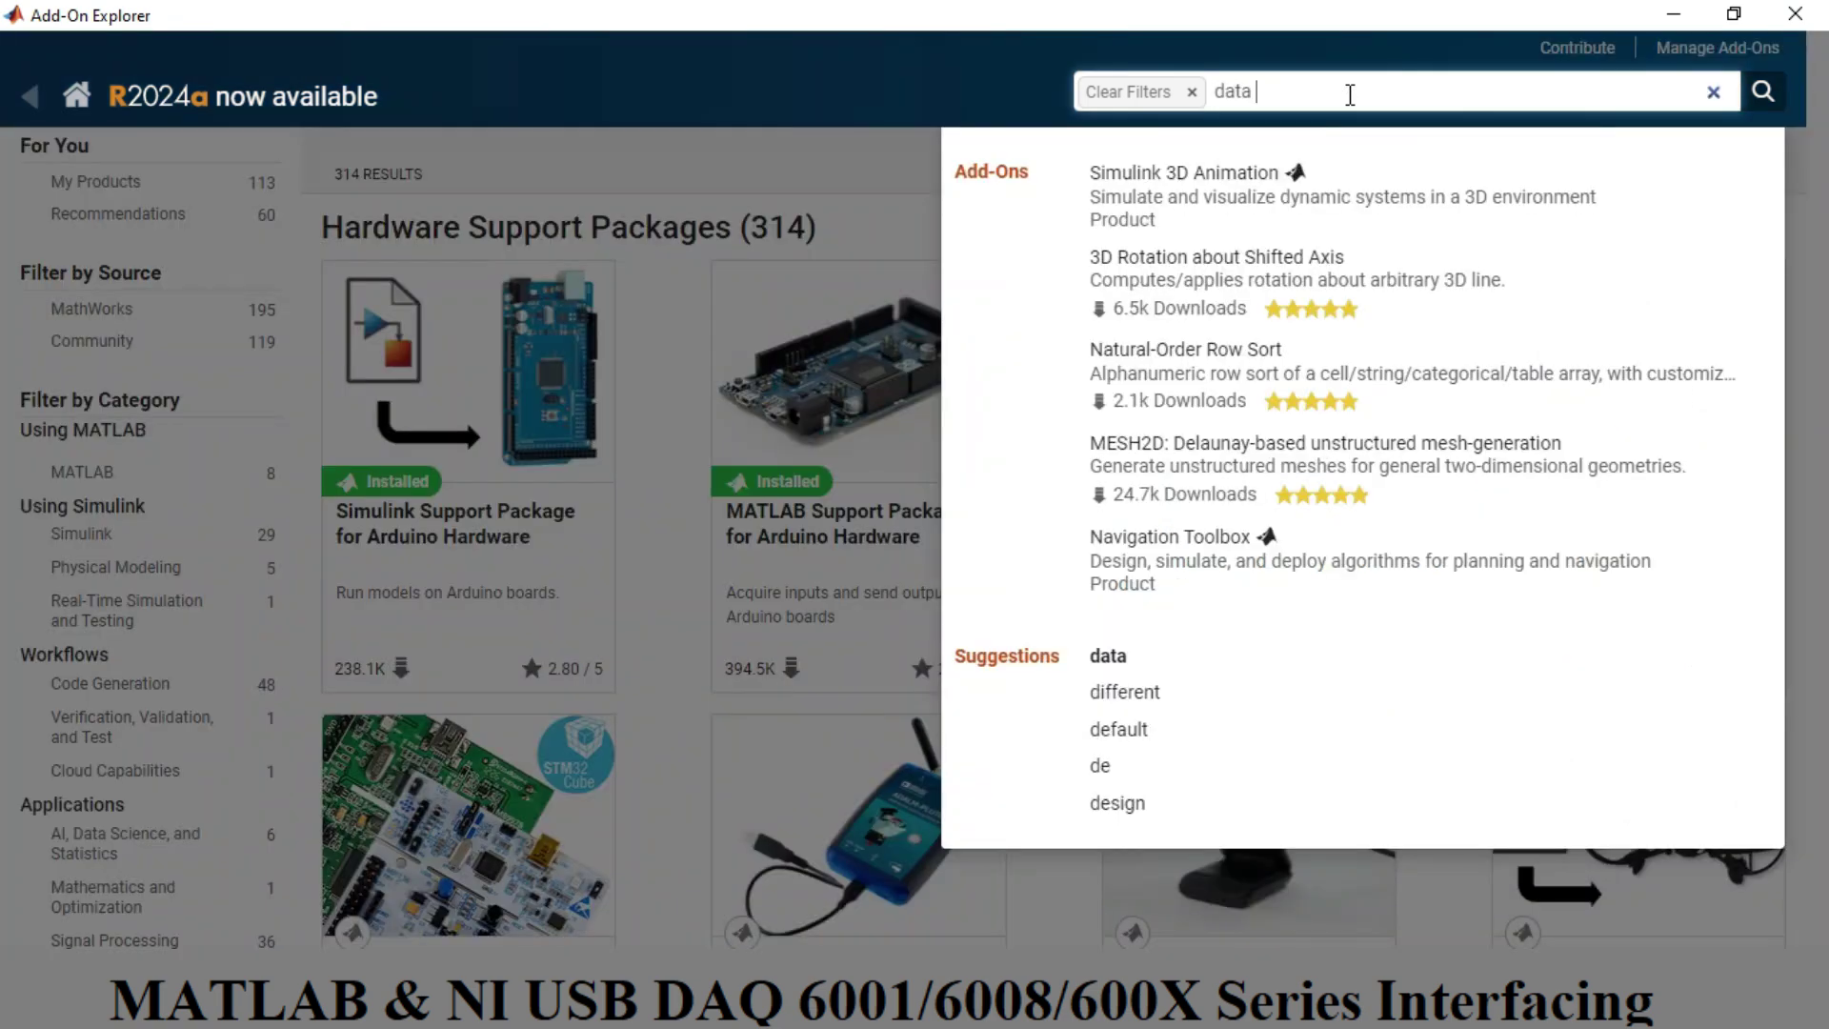
type("ac")
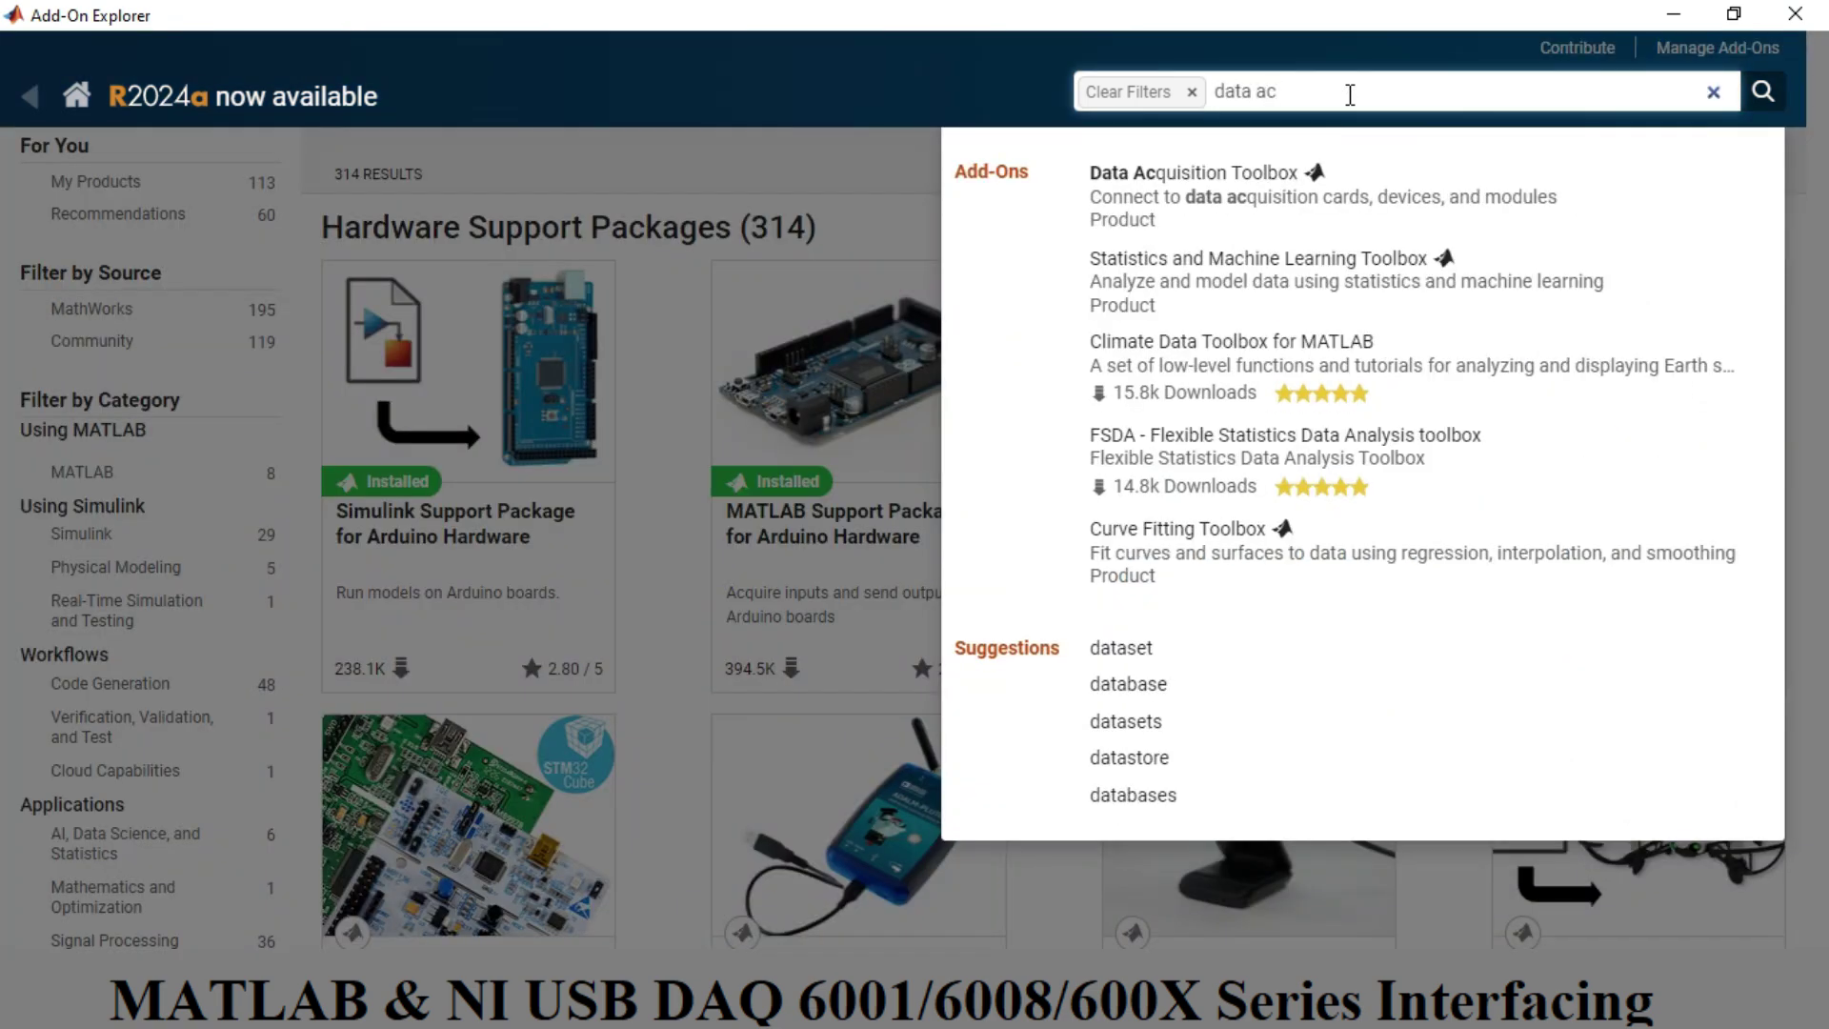
type("quisit")
key("Return")
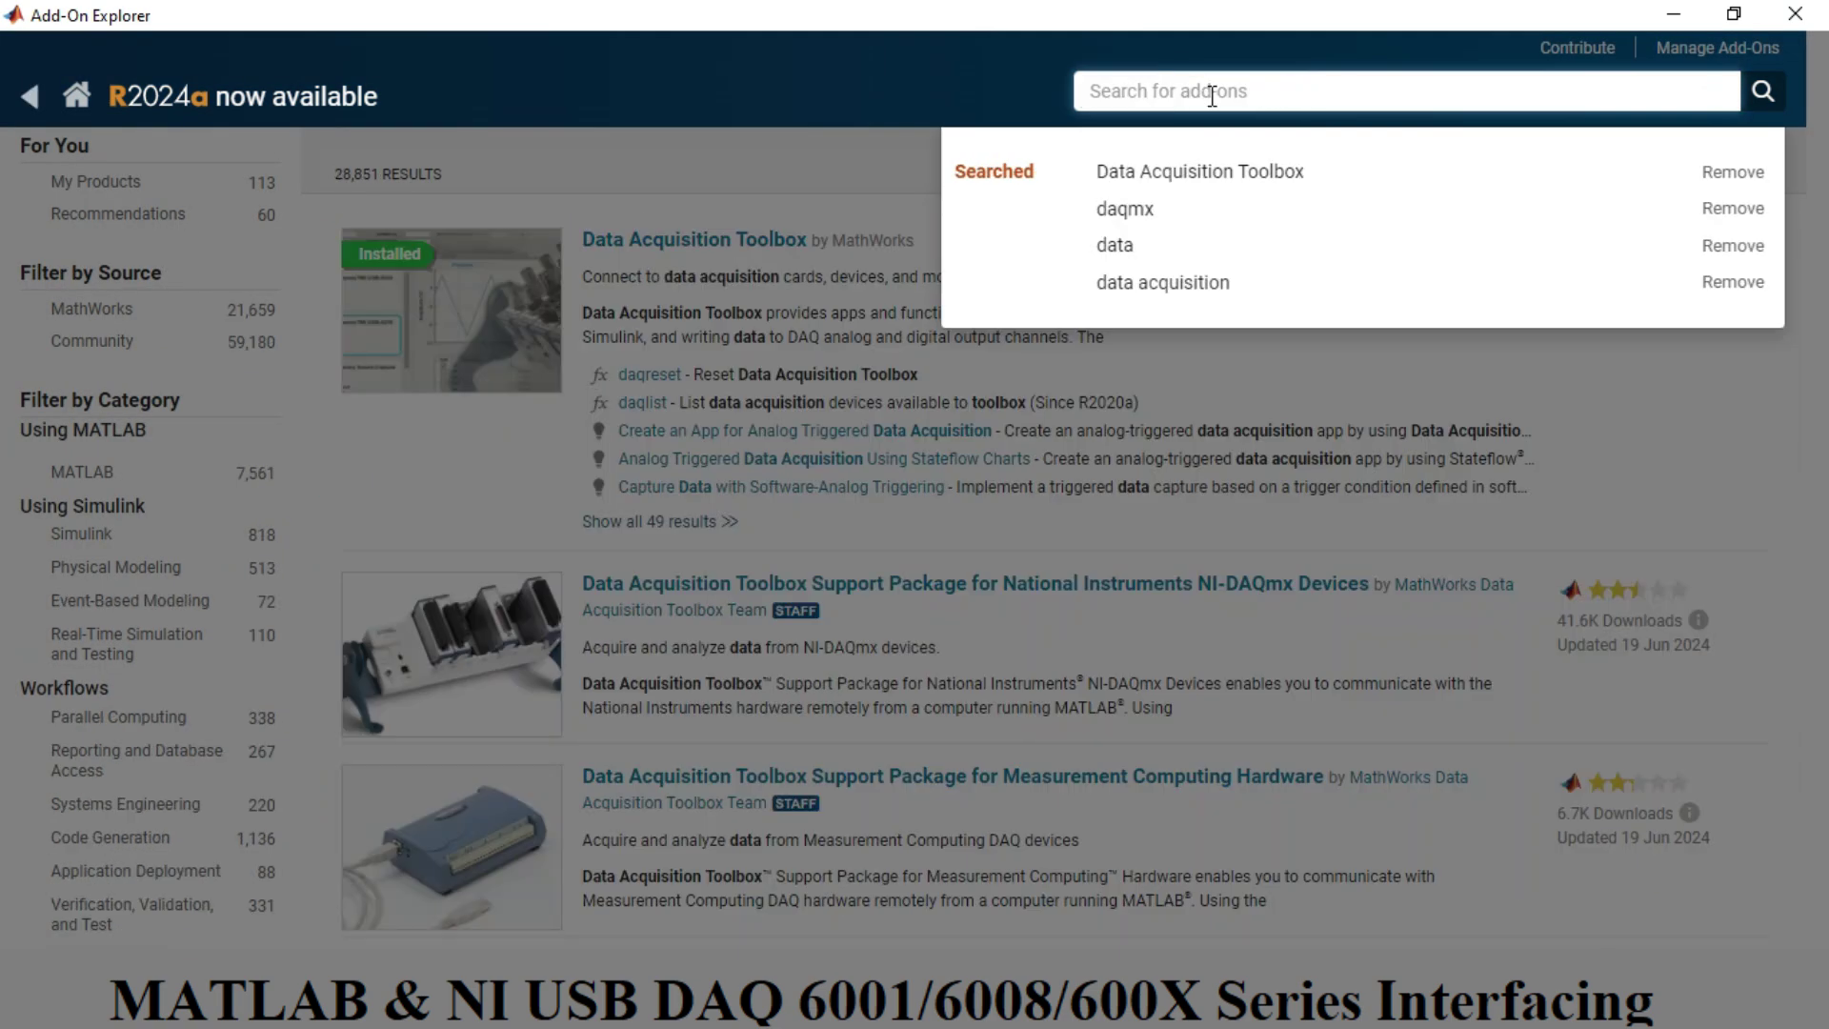
left_click(1218, 173)
left_click(1259, 92)
left_click(1262, 179)
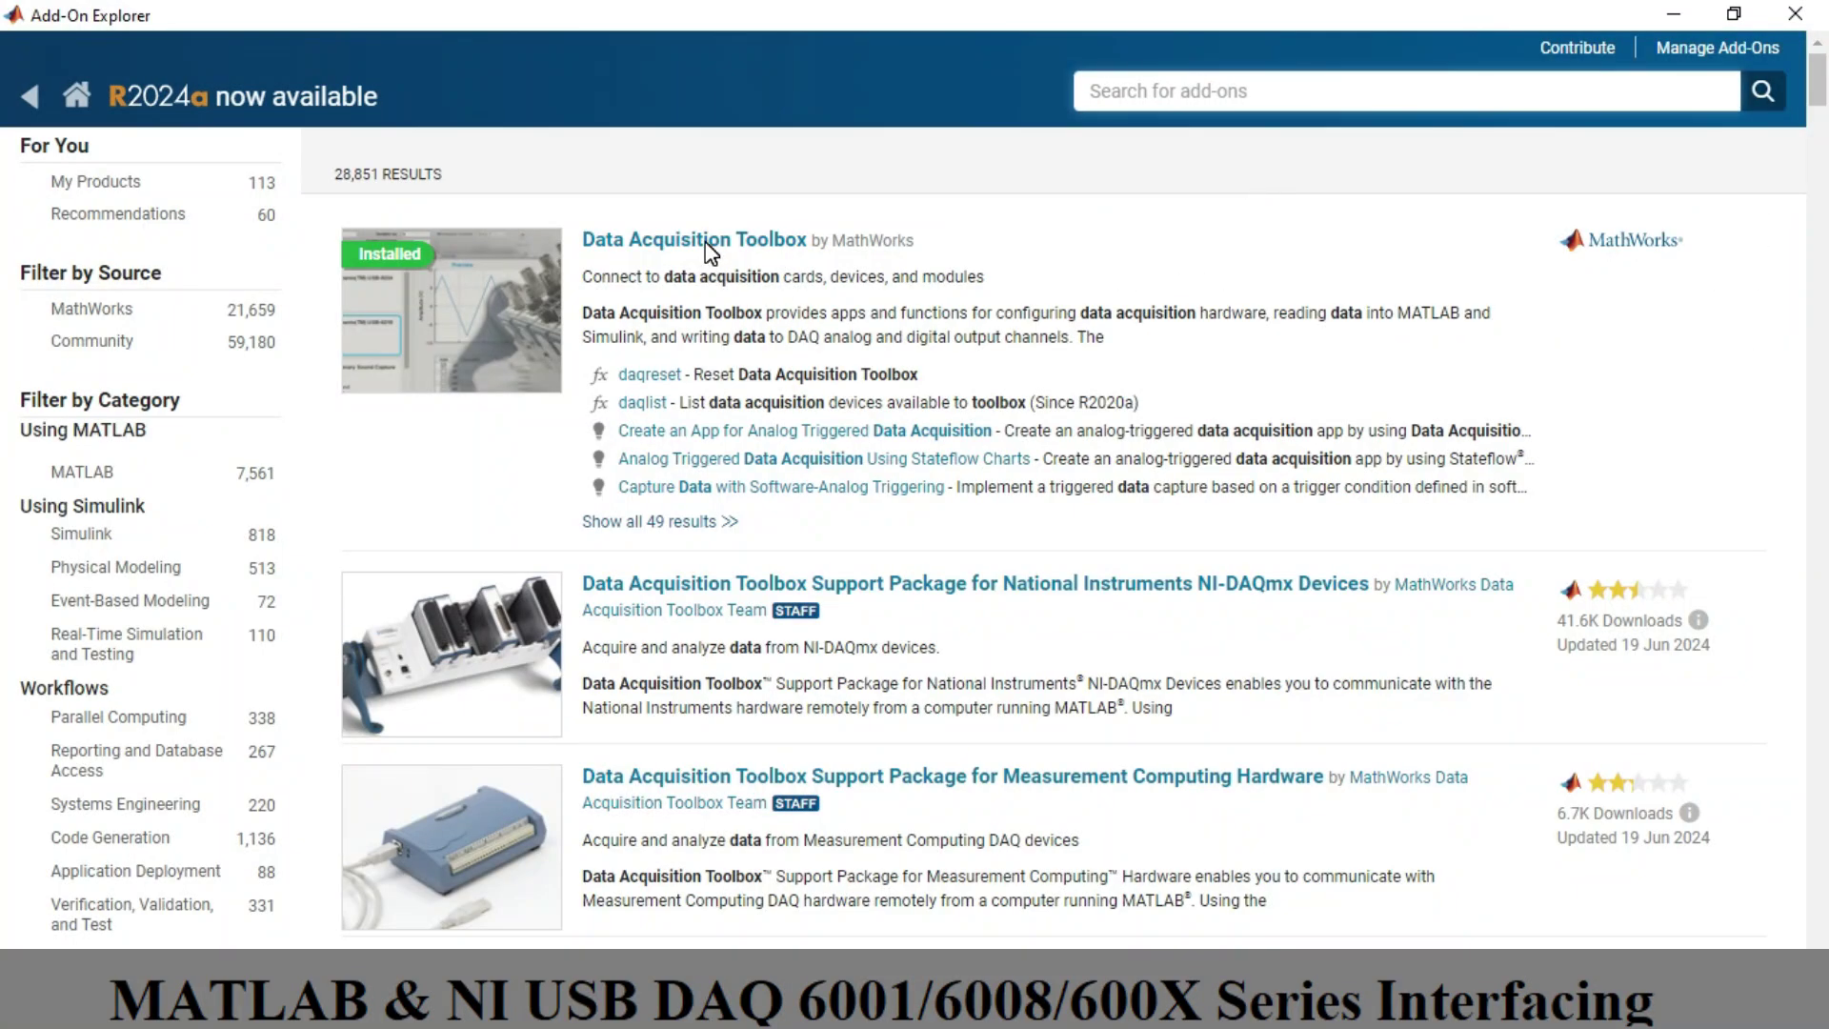
- Open the Data Acquisition Toolbox page, view its add-on management window, and return to the main MATLAB window
left_click(655, 255)
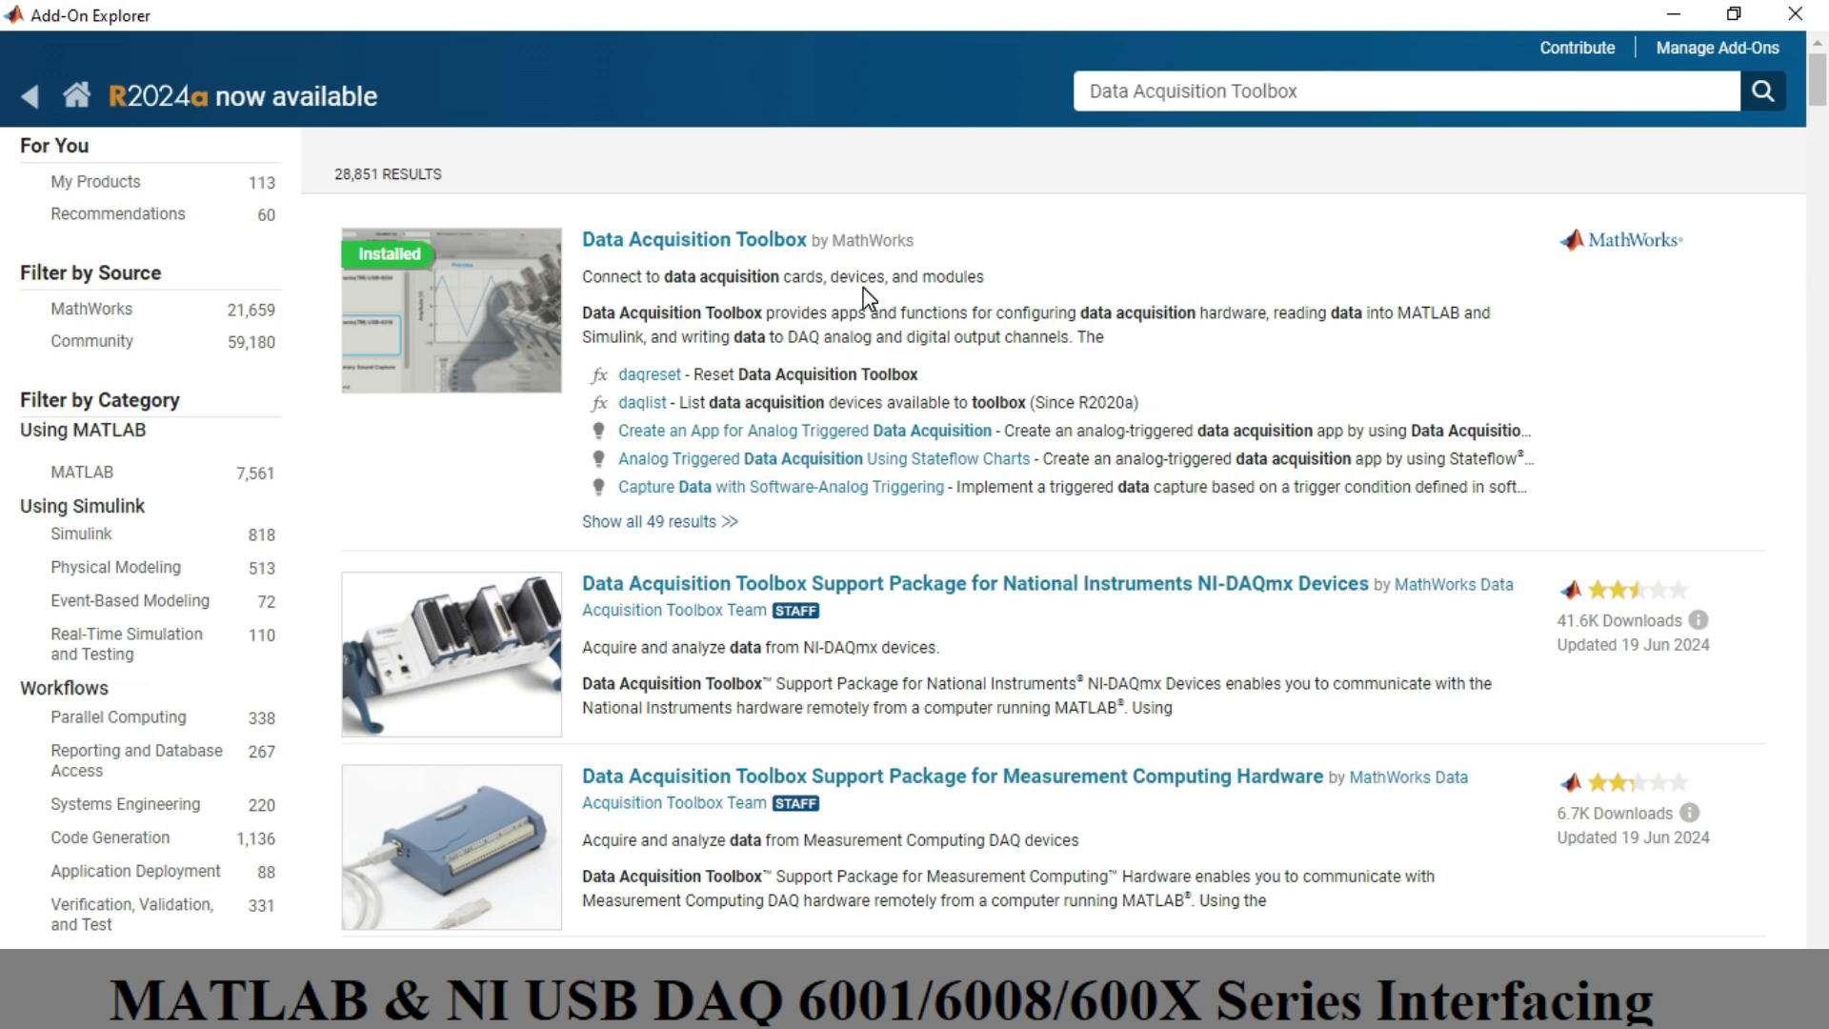
left_click(636, 244)
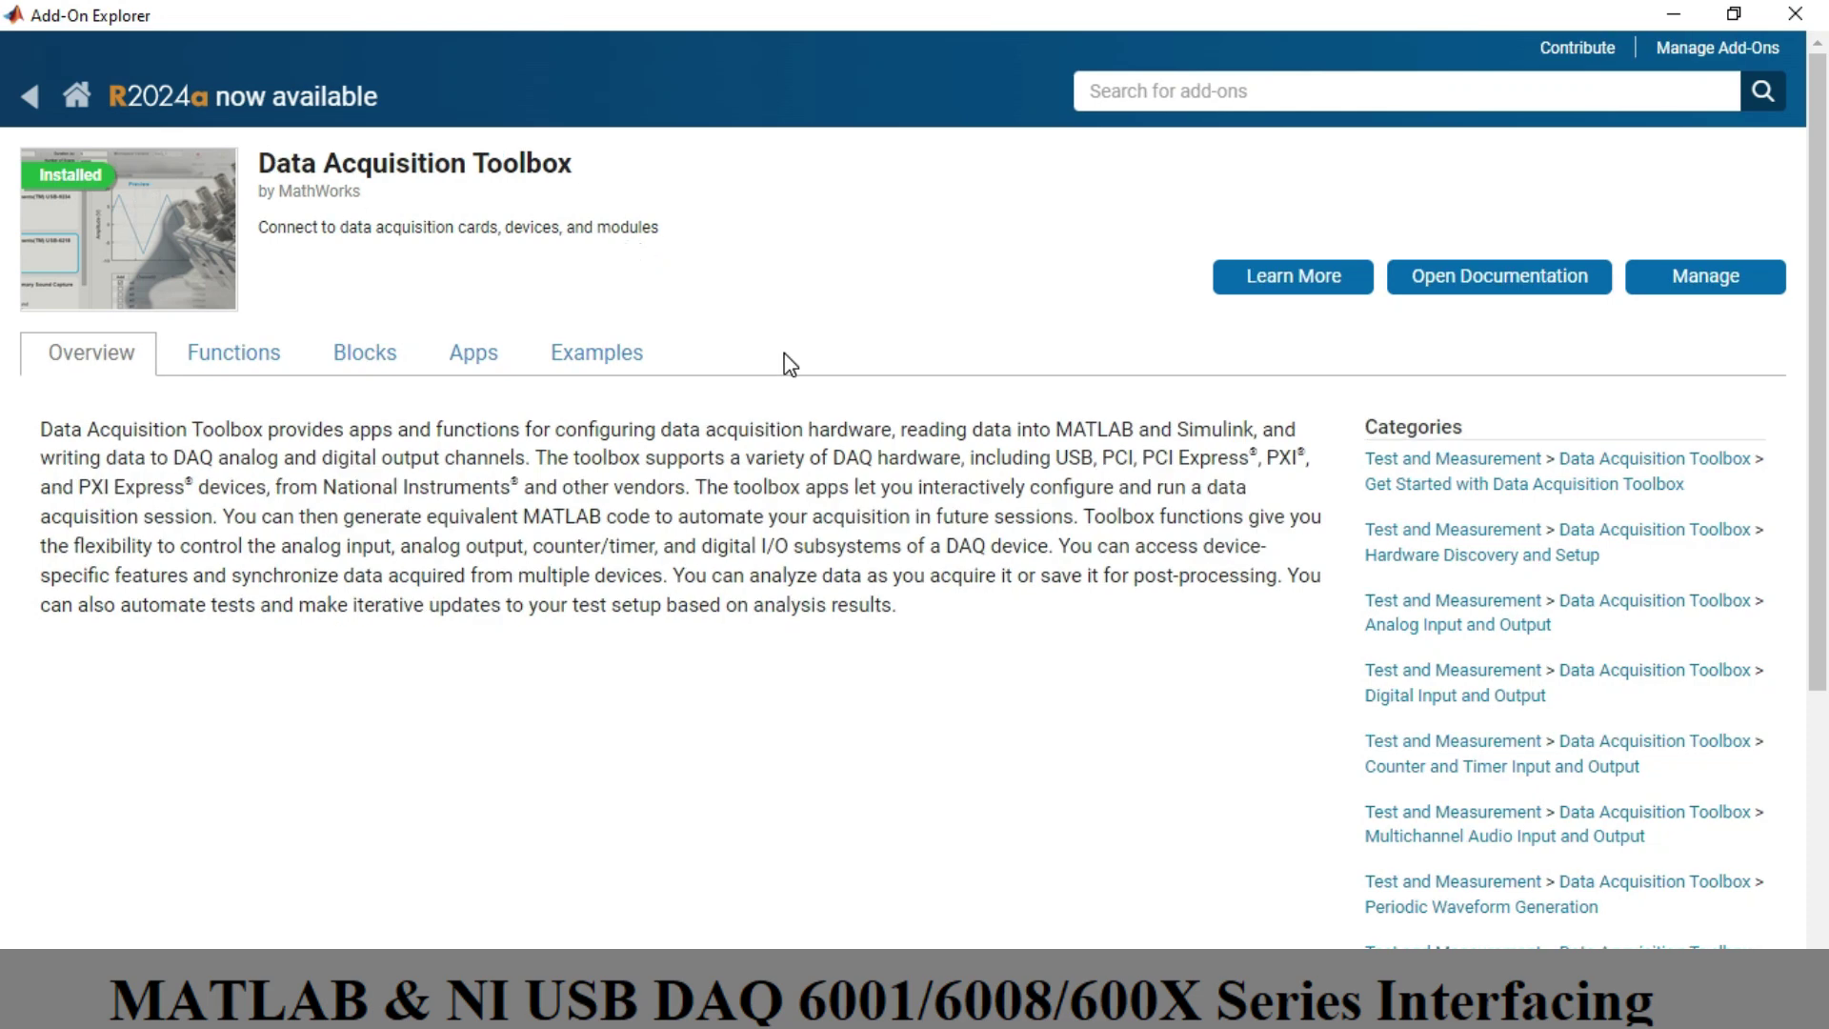
left_click(1700, 299)
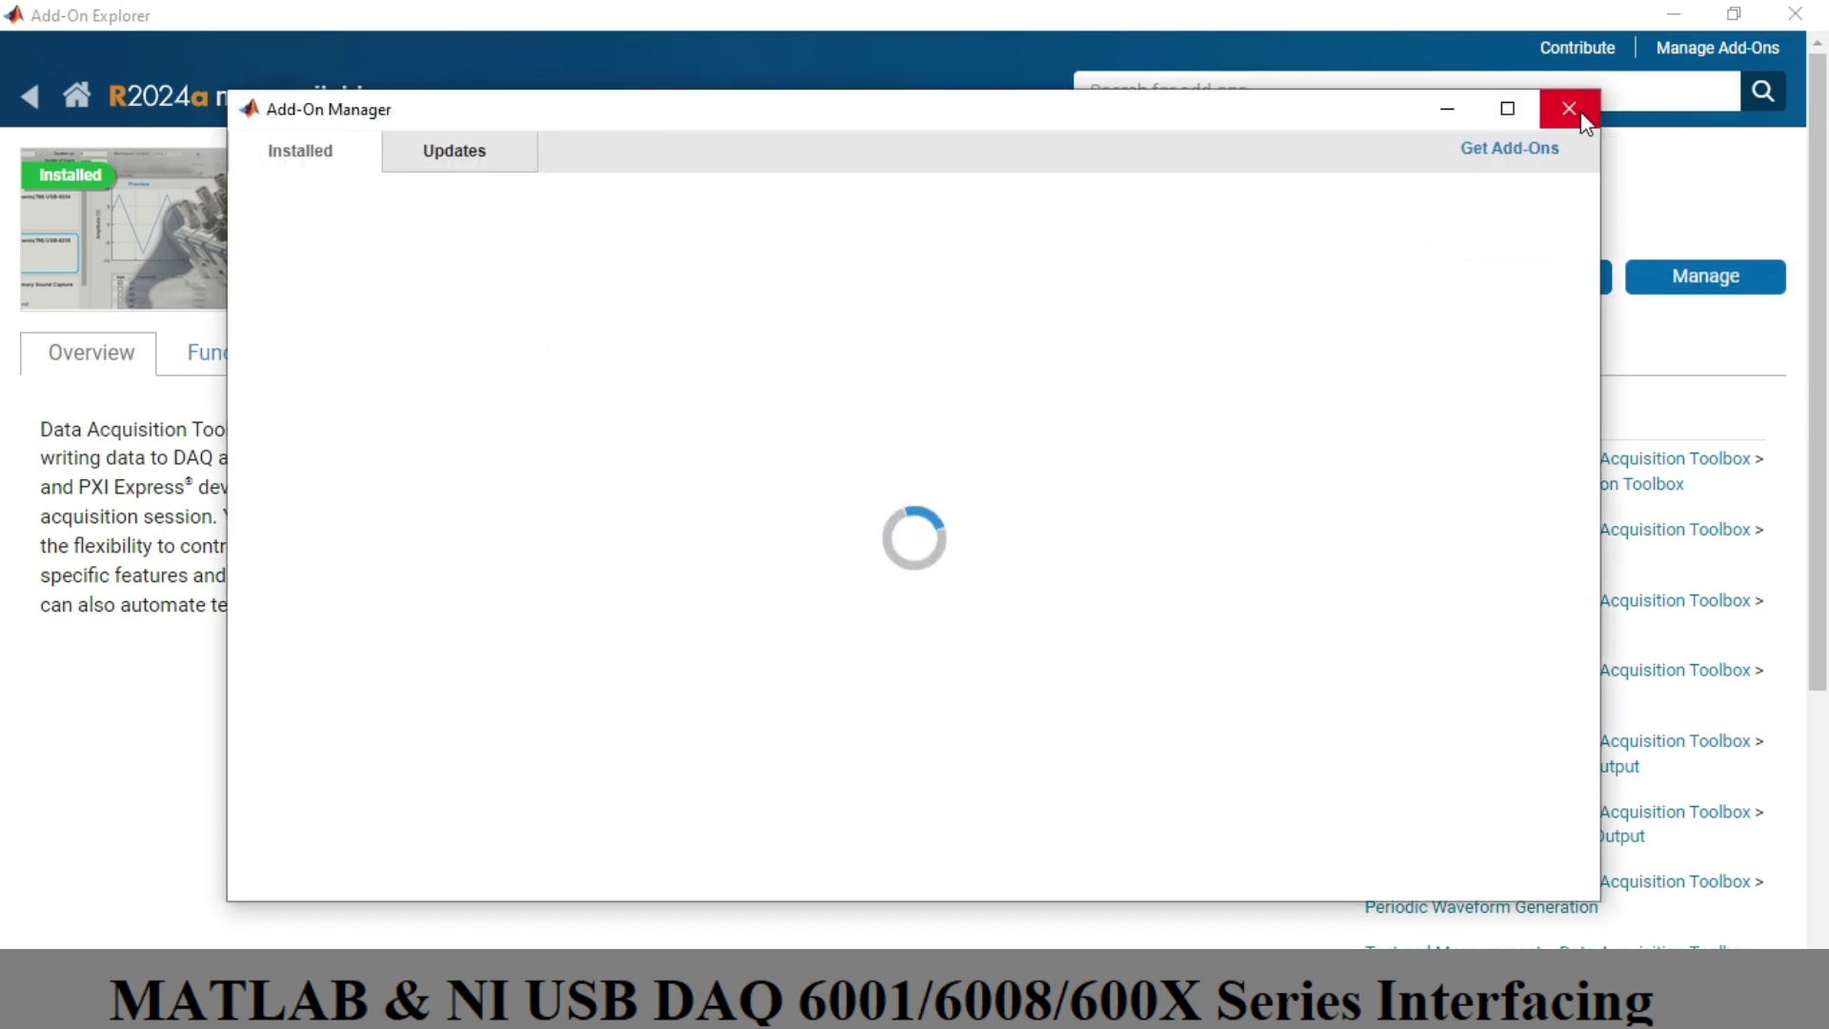
left_click(1445, 113)
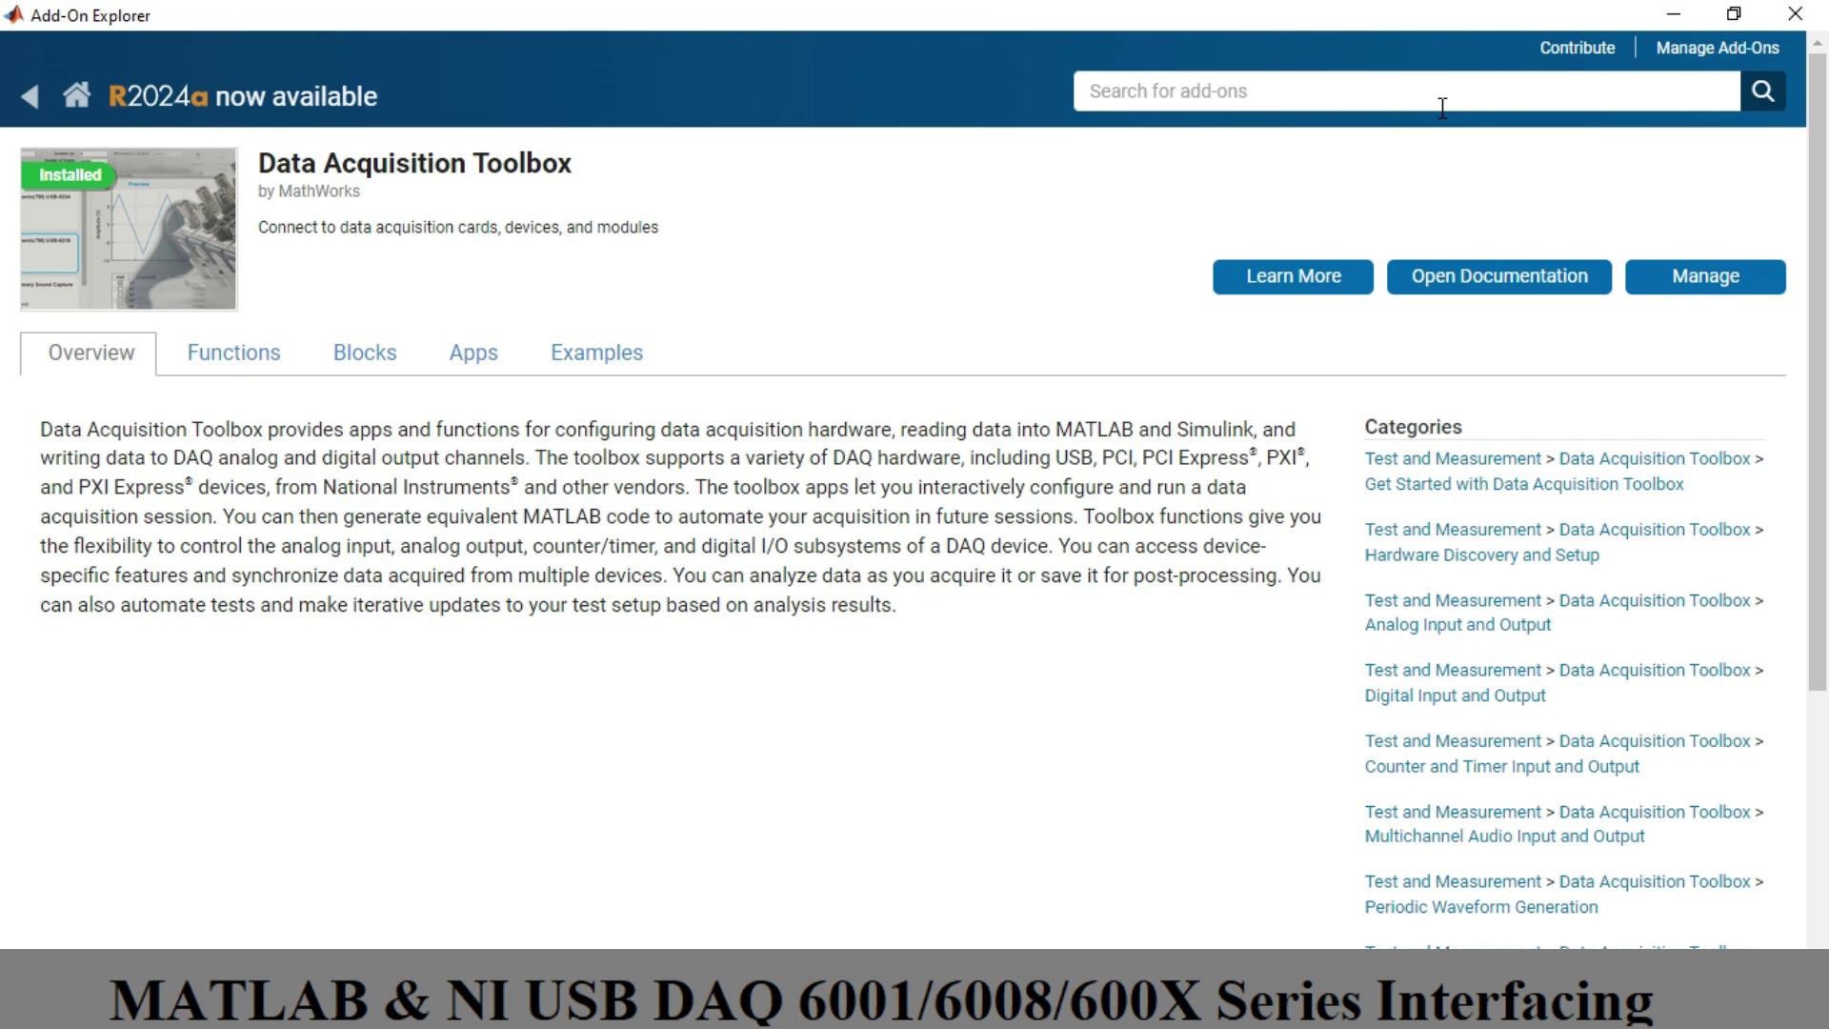
left_click(1668, 5)
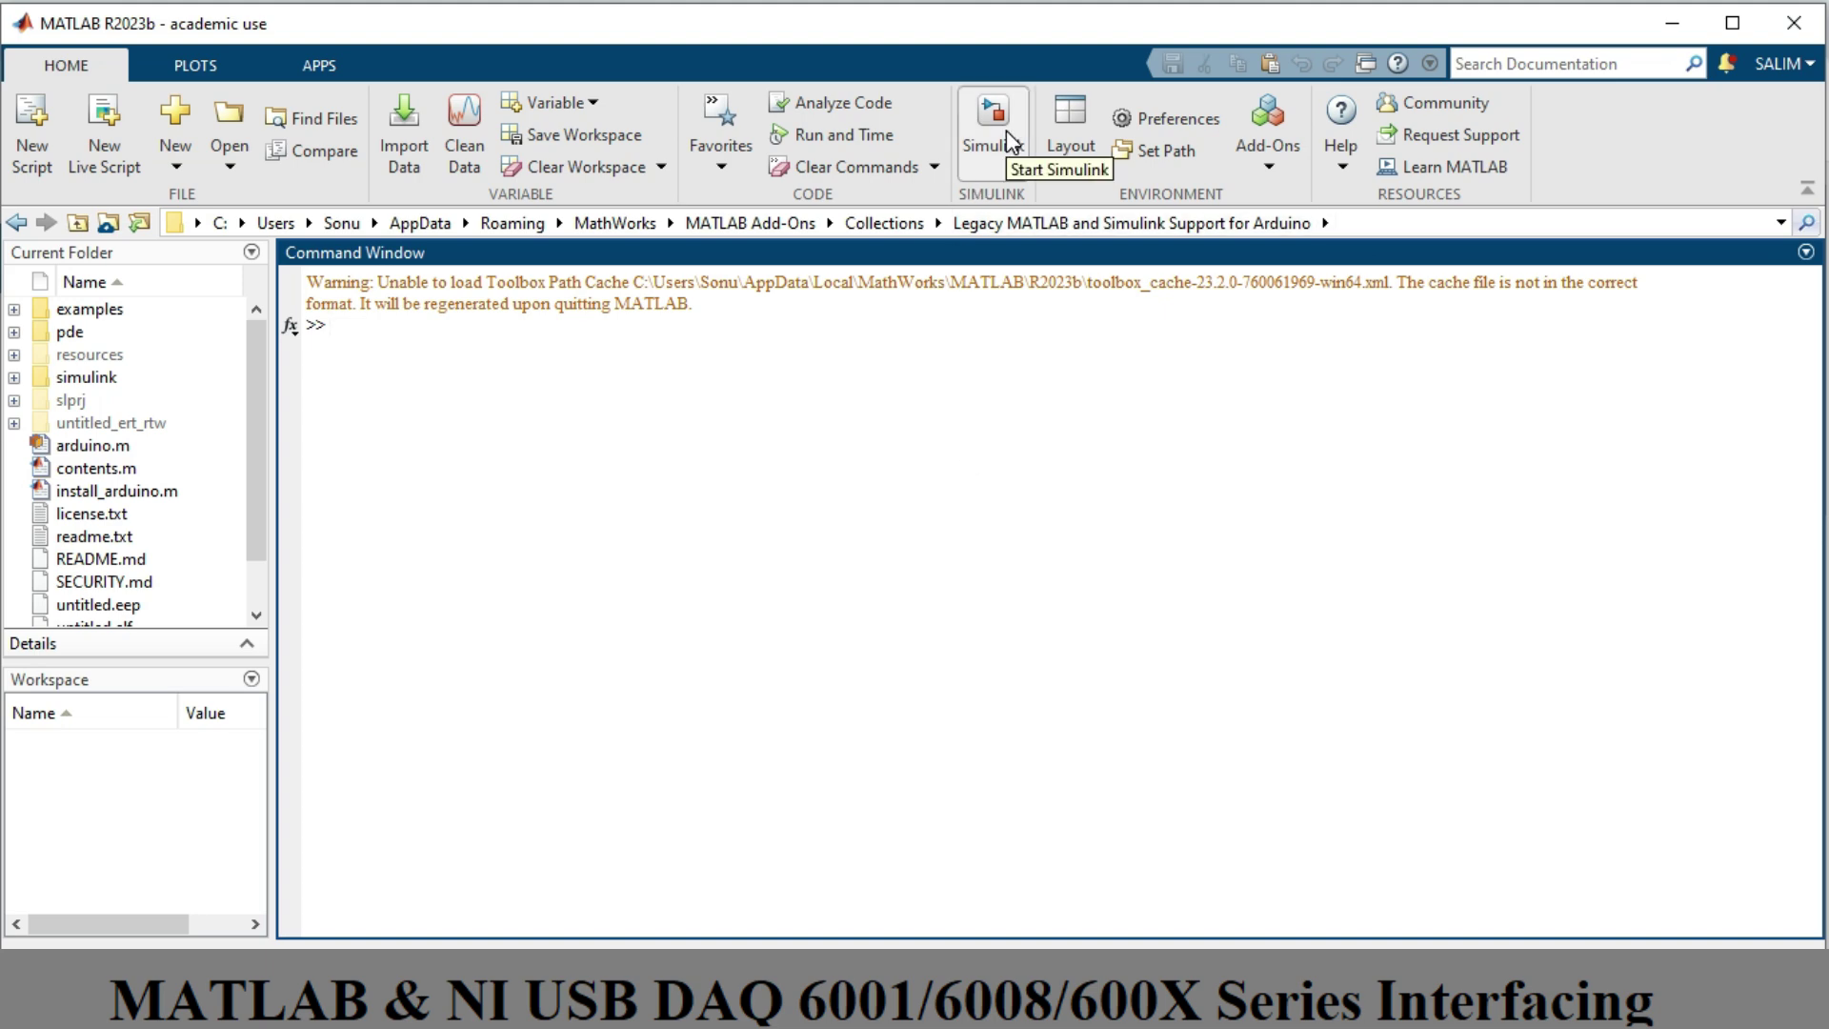
- Switch to the Simulink Start Page and create a blank model
left_click(862, 1000)
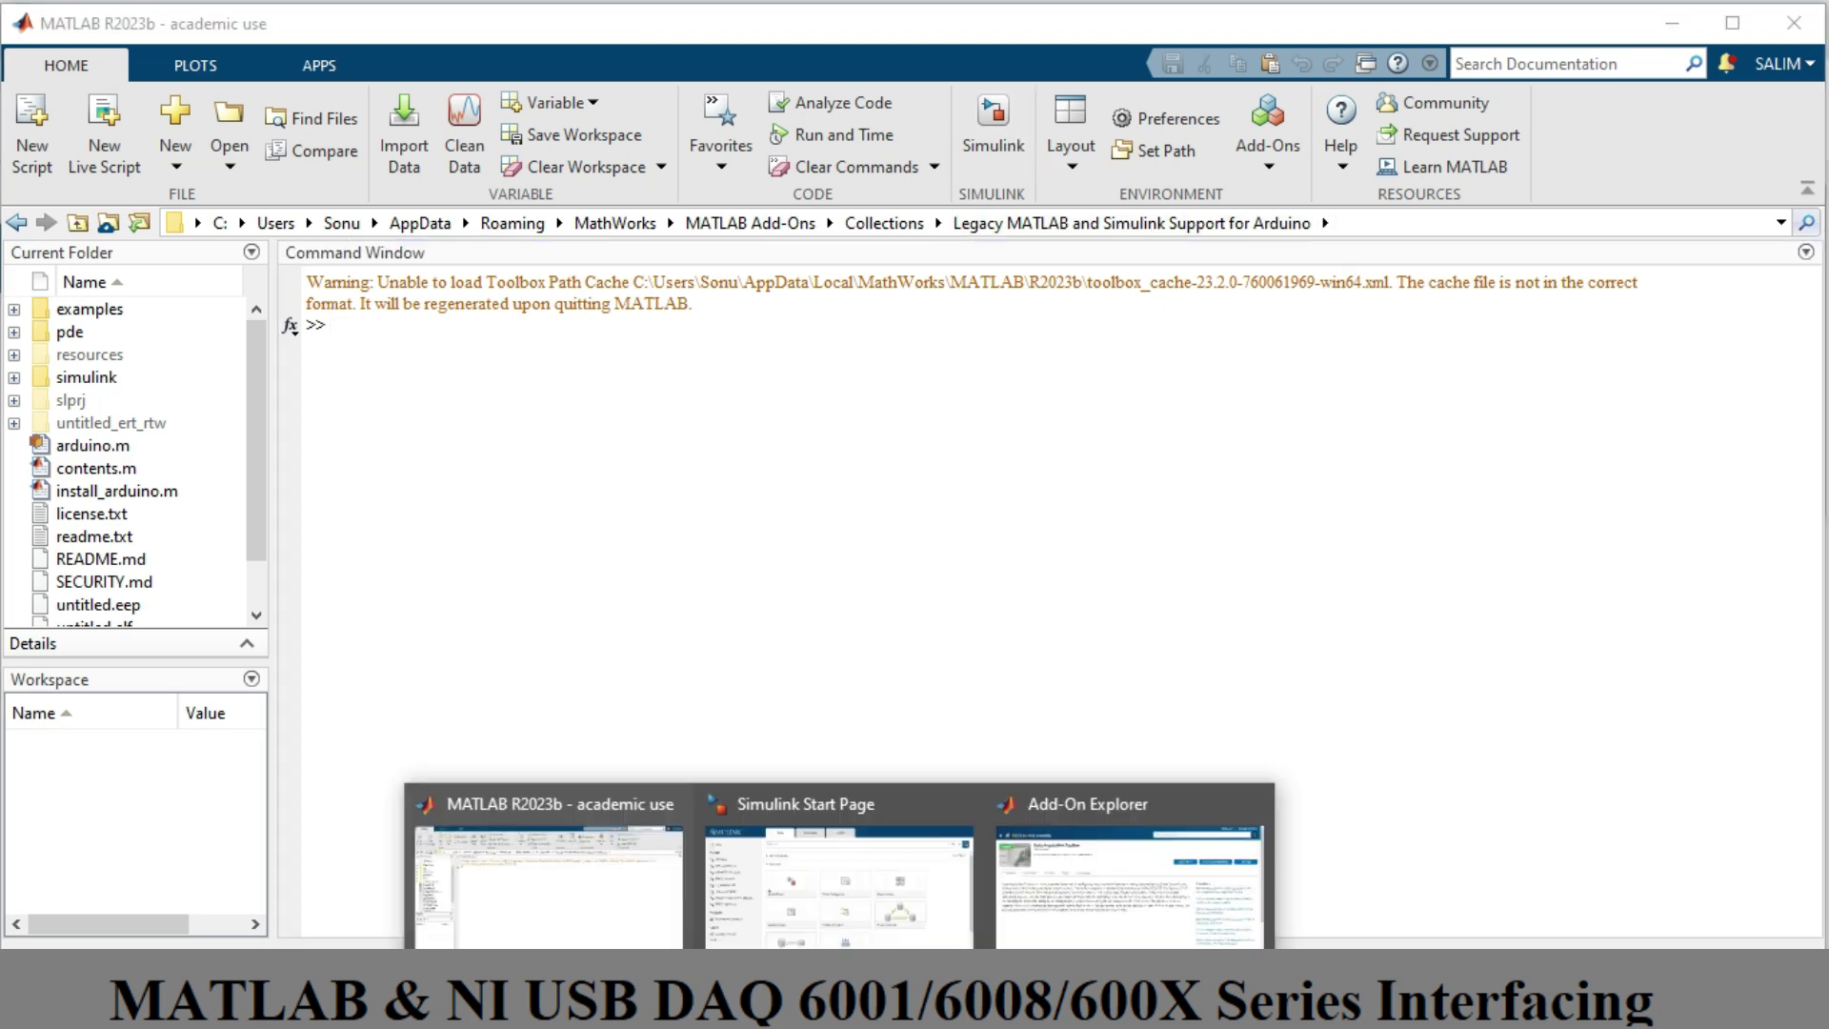
left_click(881, 933)
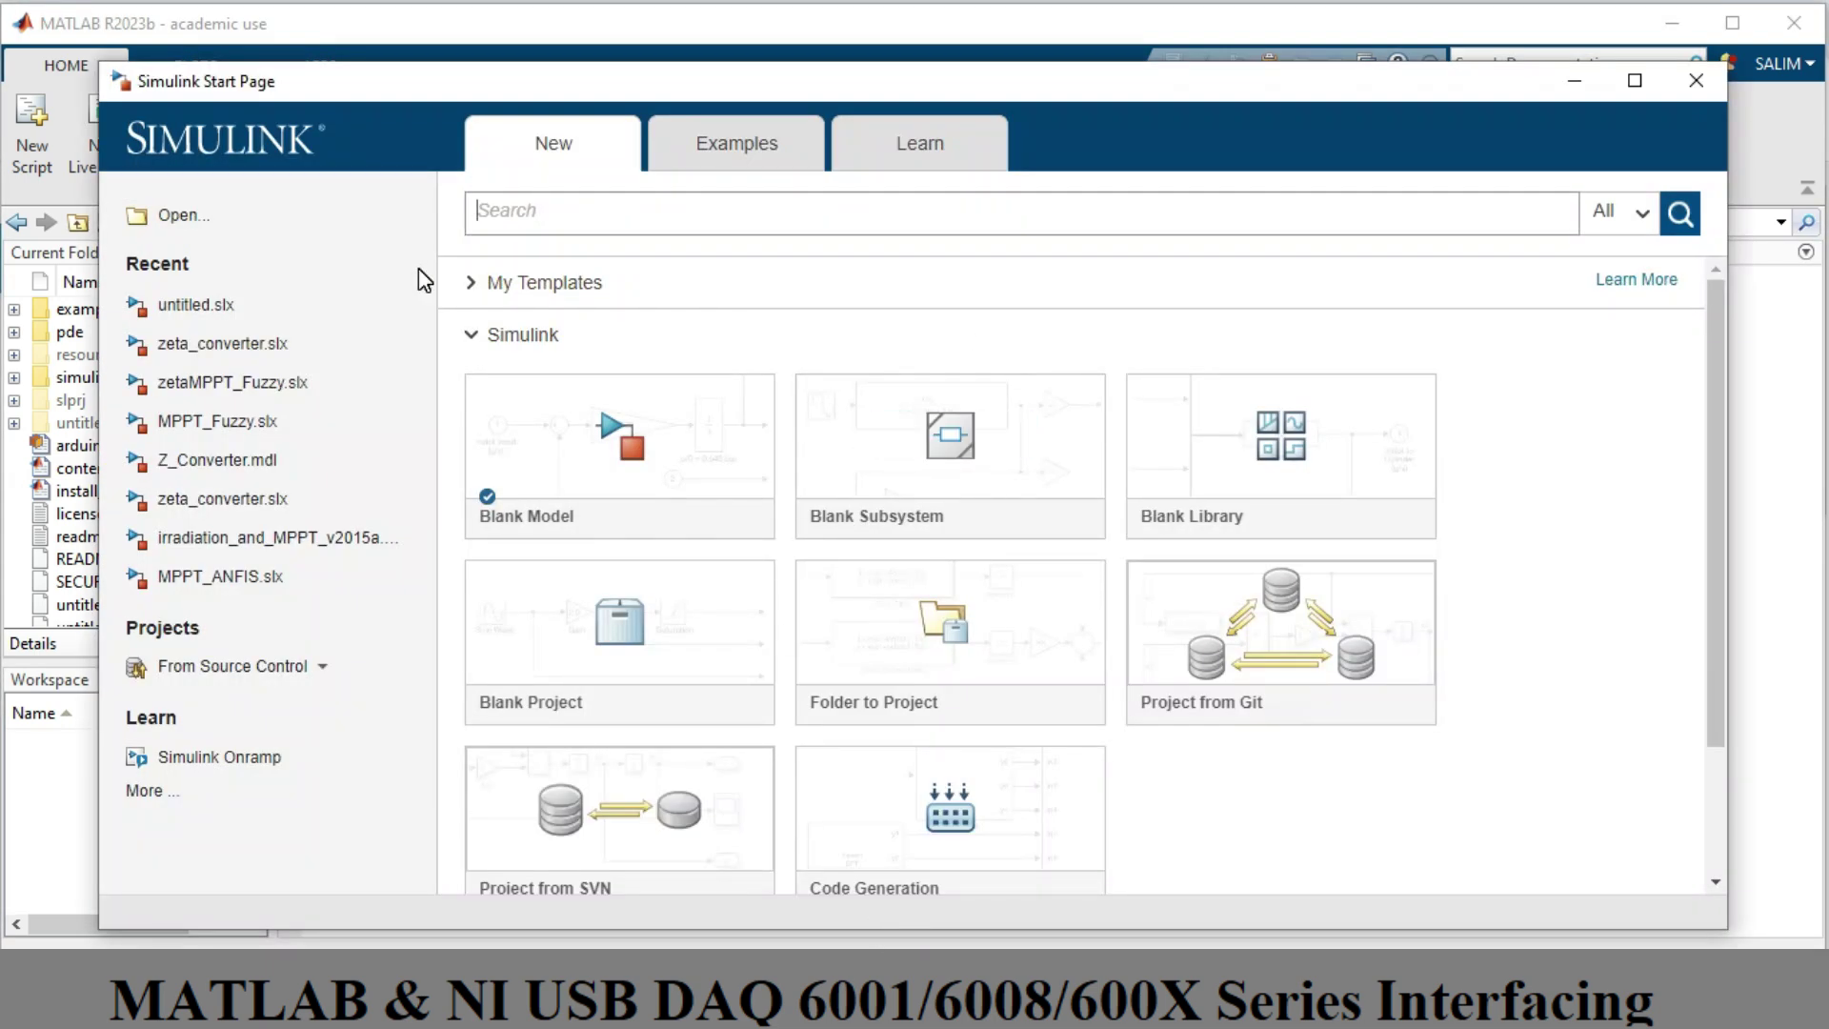
mouse_move(663, 488)
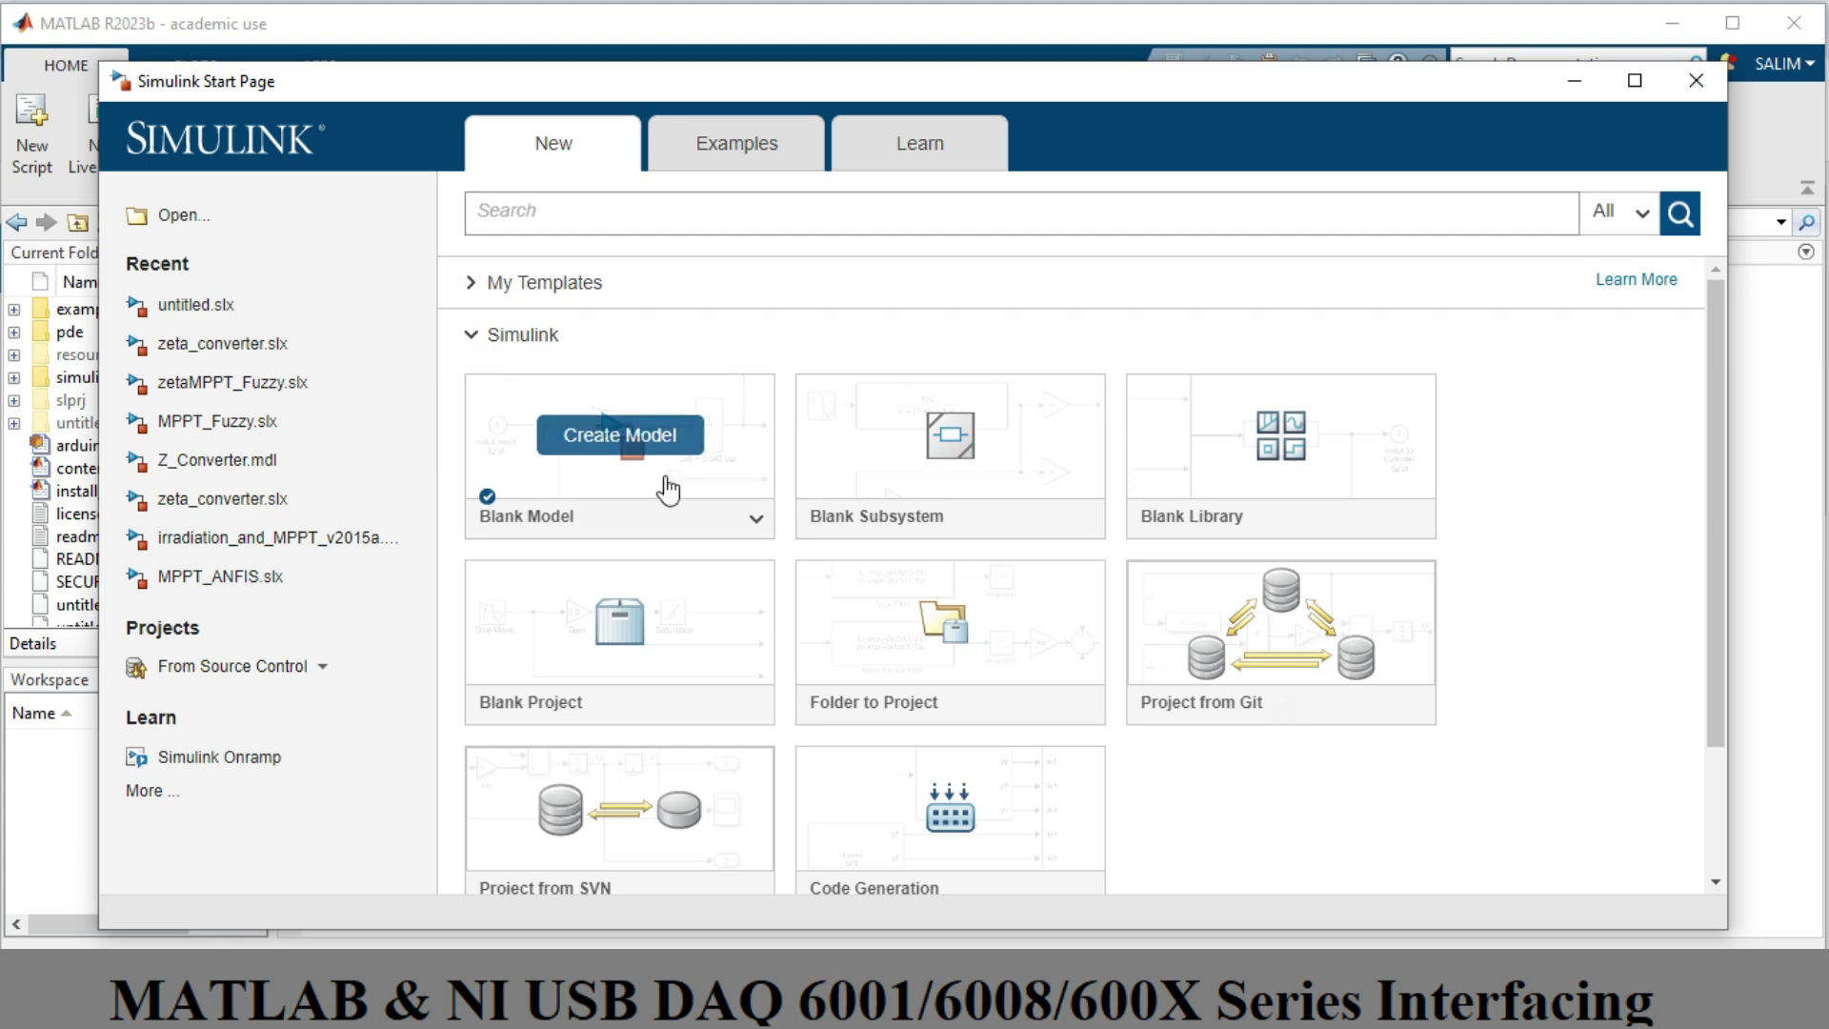
left_click(748, 471)
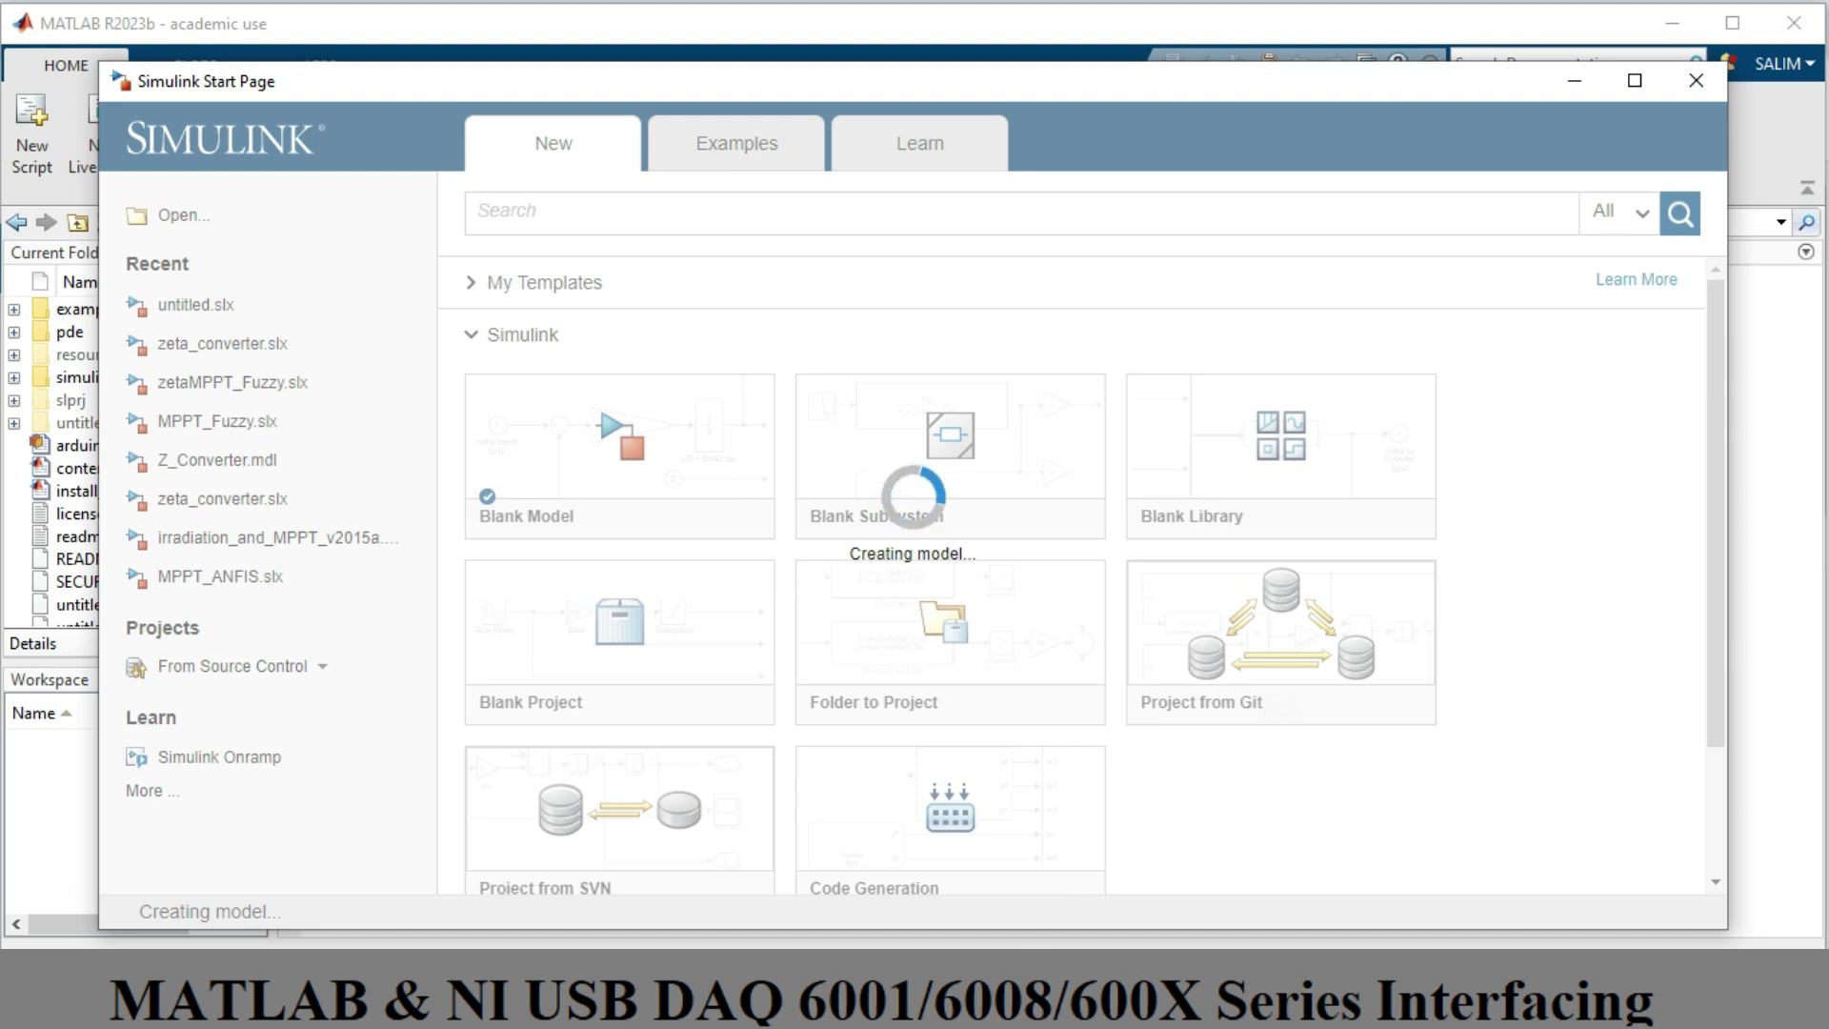
left_click(839, 1010)
mouse_move(1264, 808)
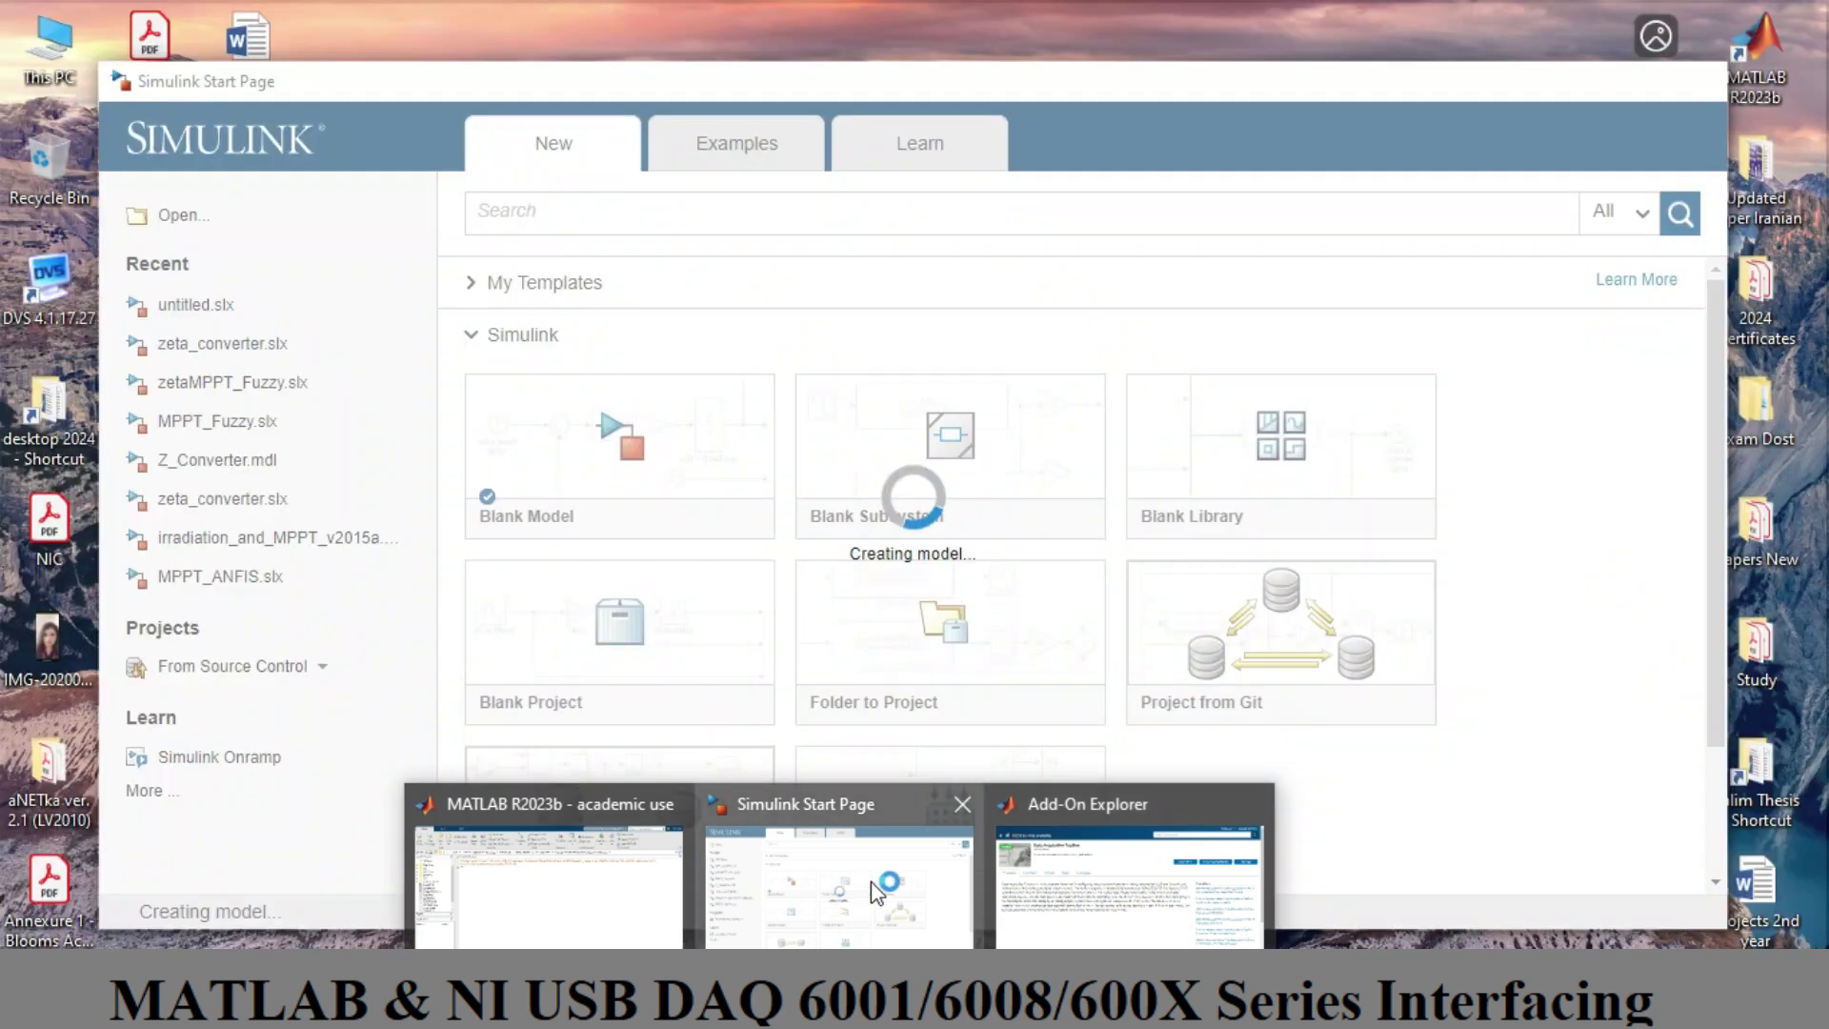
left_click(903, 892)
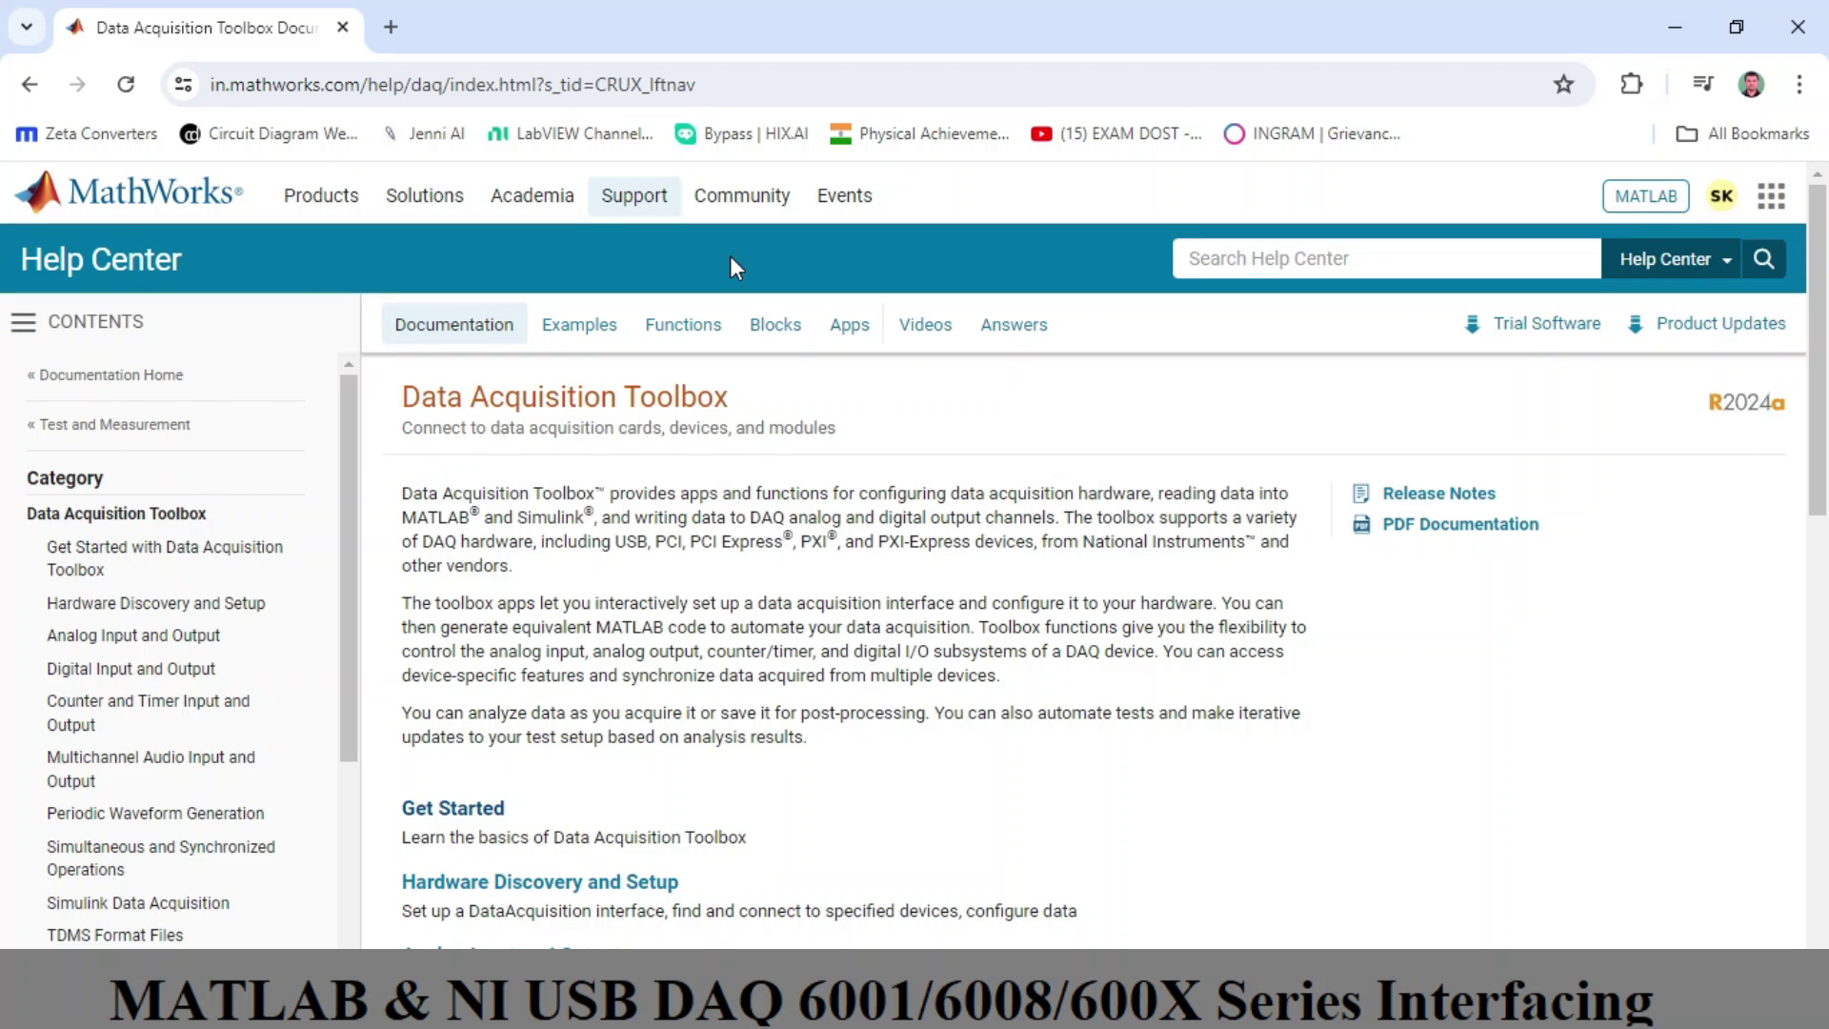
- Switch to Chrome and search Google for "ni package manager" in a new tab
left_click(391, 26)
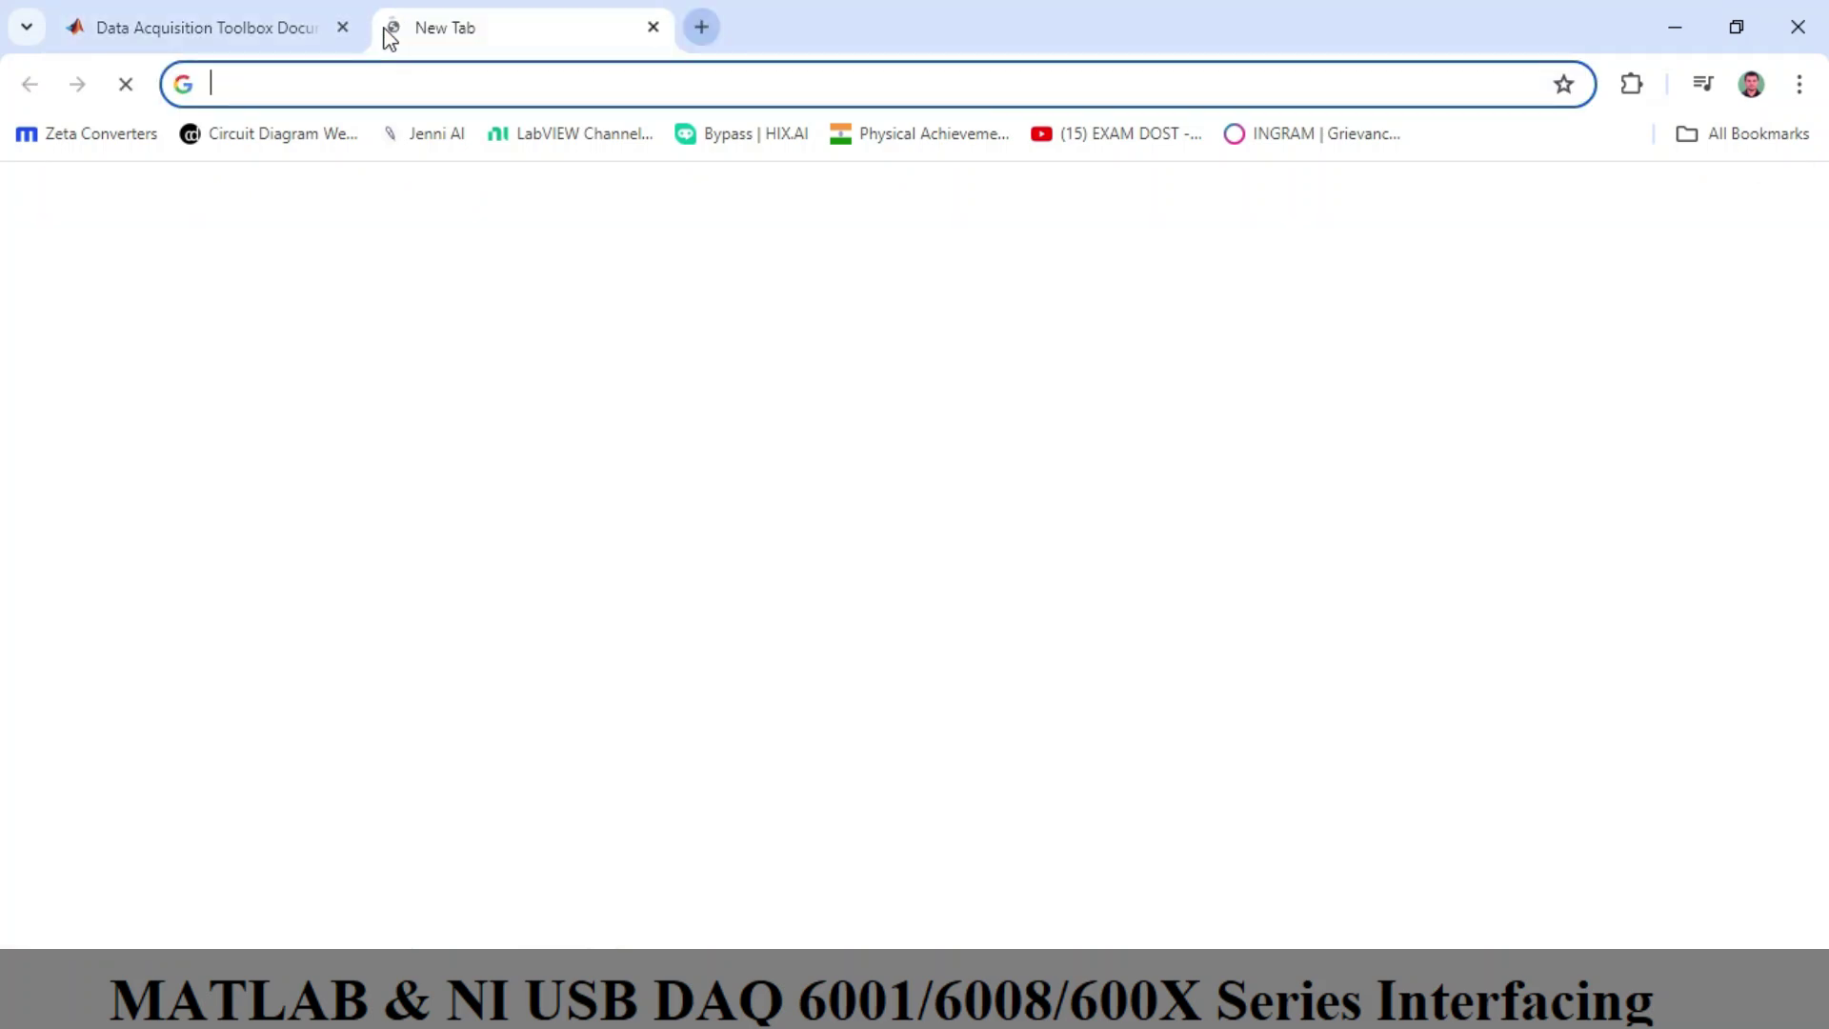
type("ni")
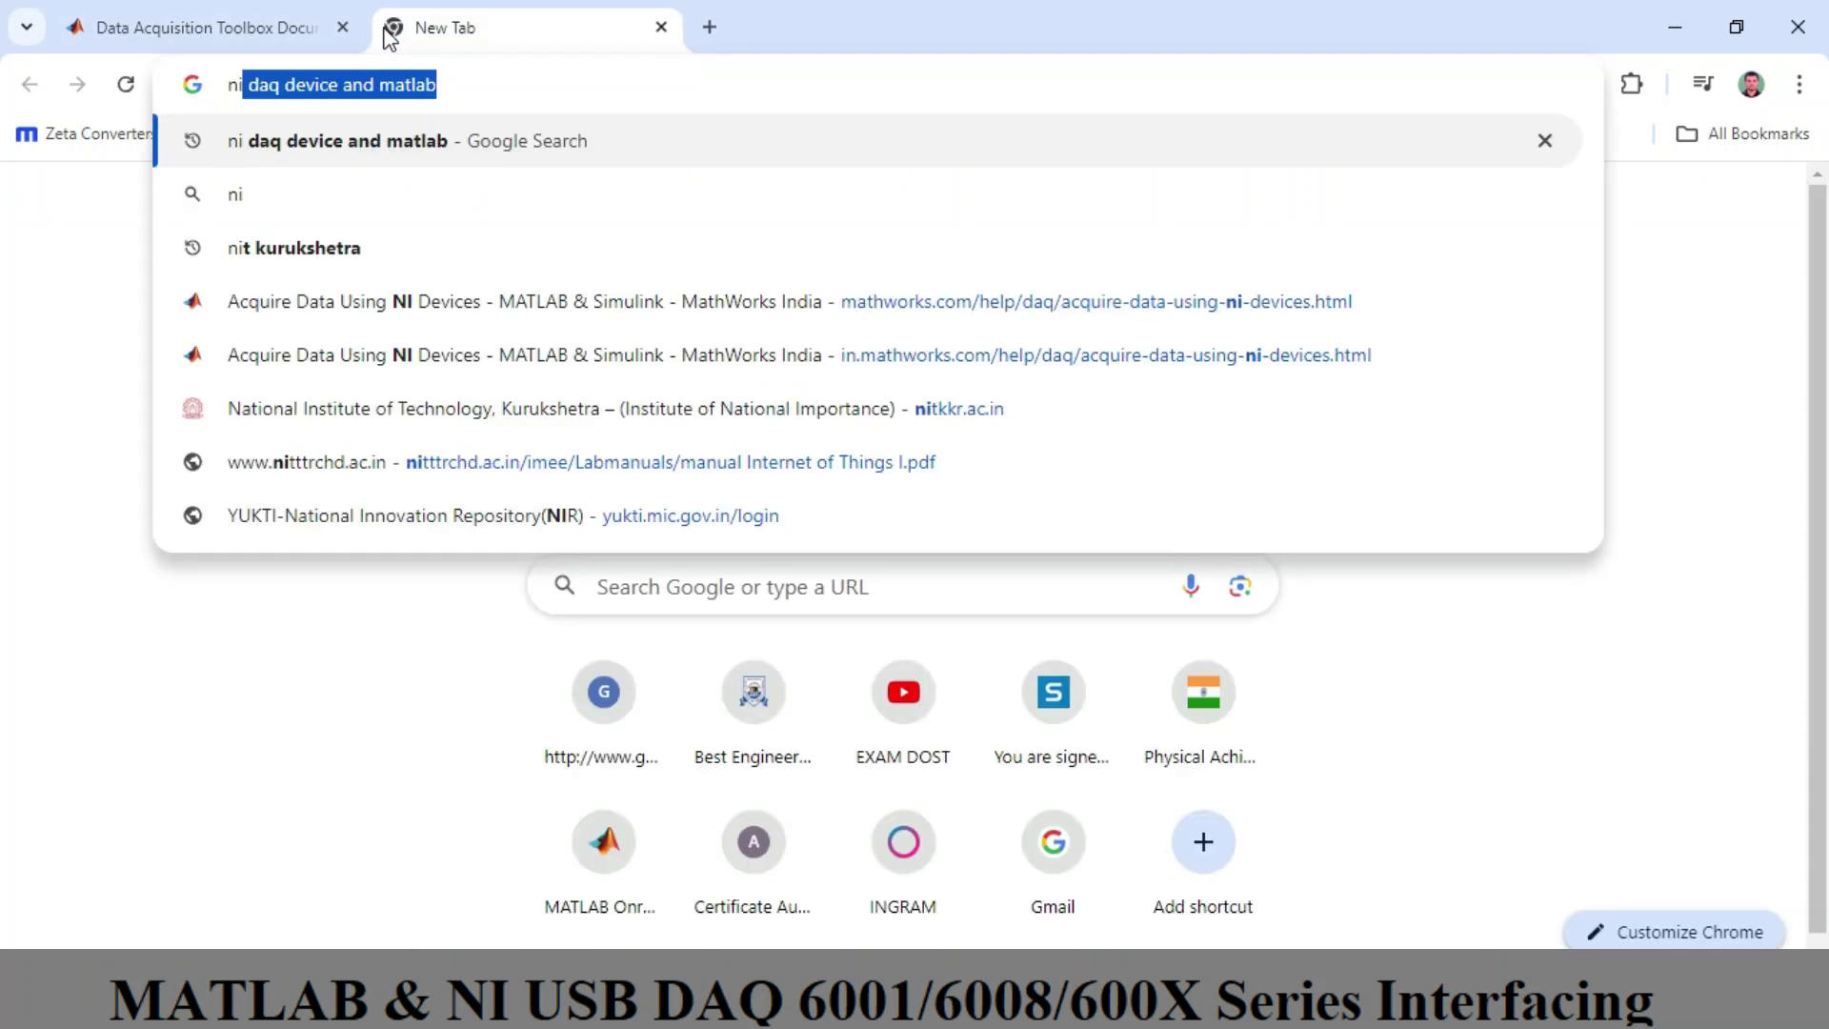
type(" pac")
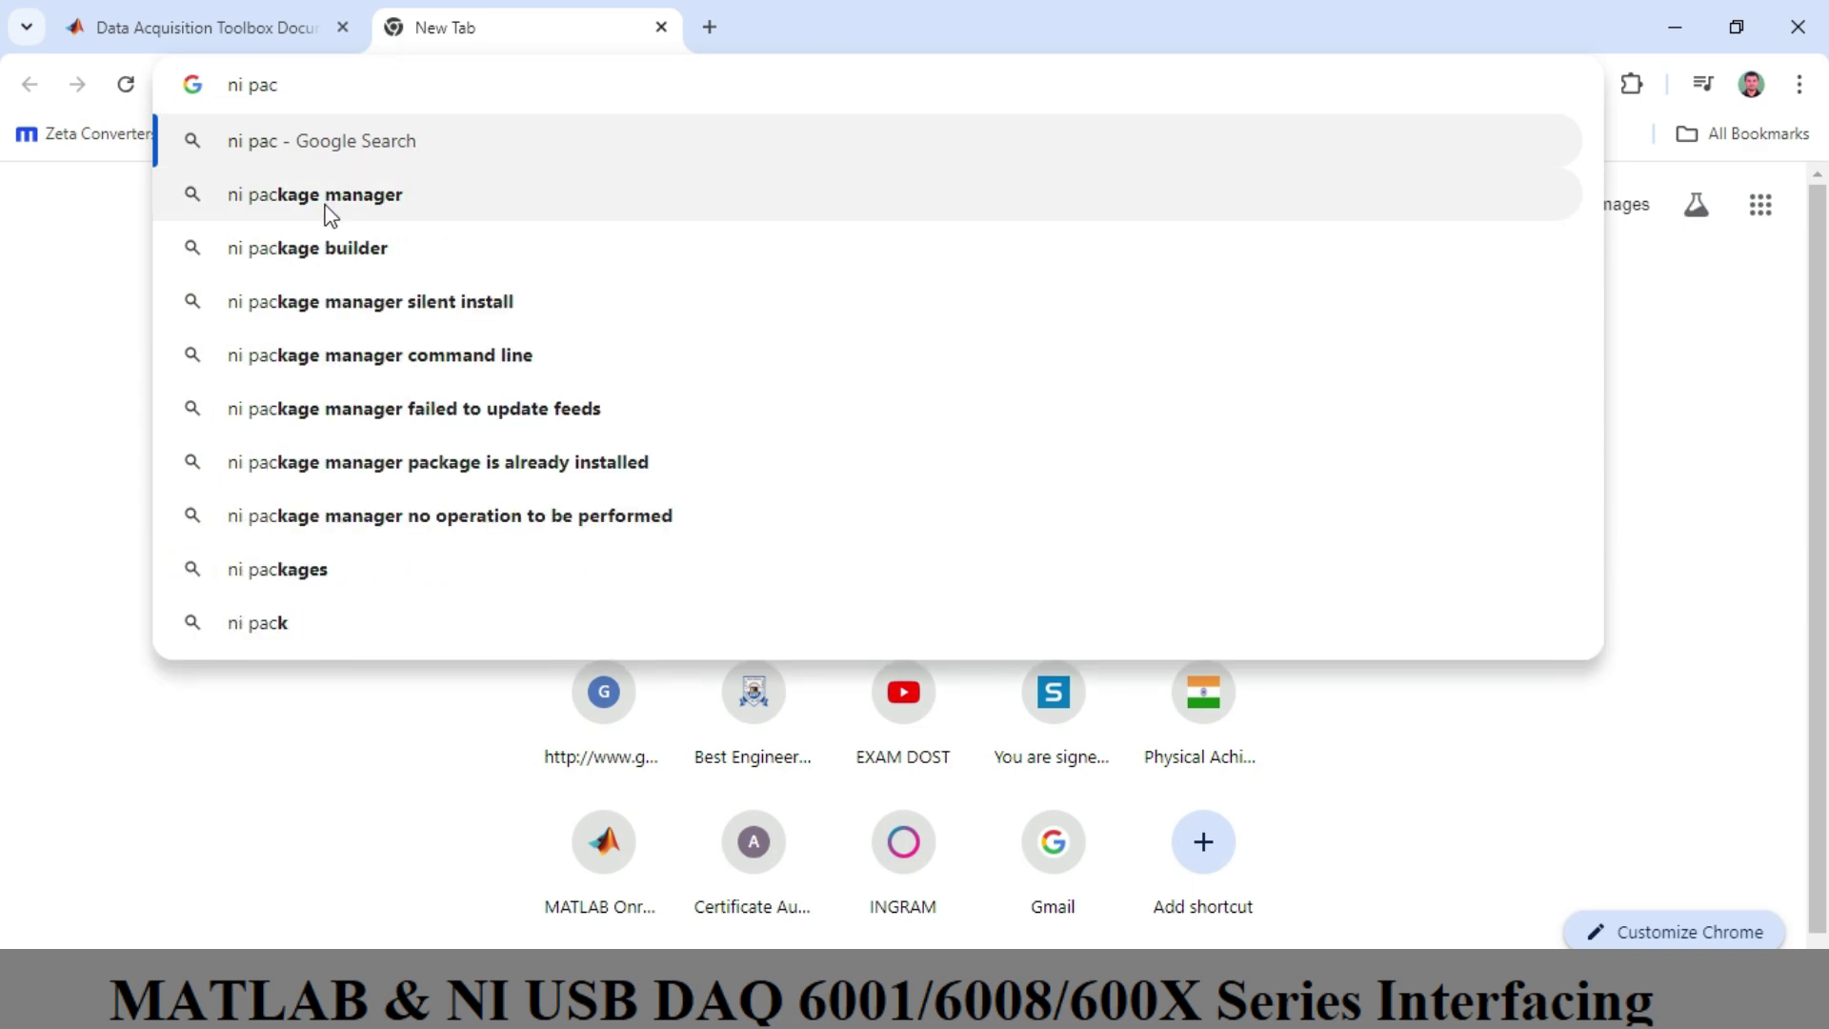
left_click(324, 206)
left_click(490, 85)
type("ni")
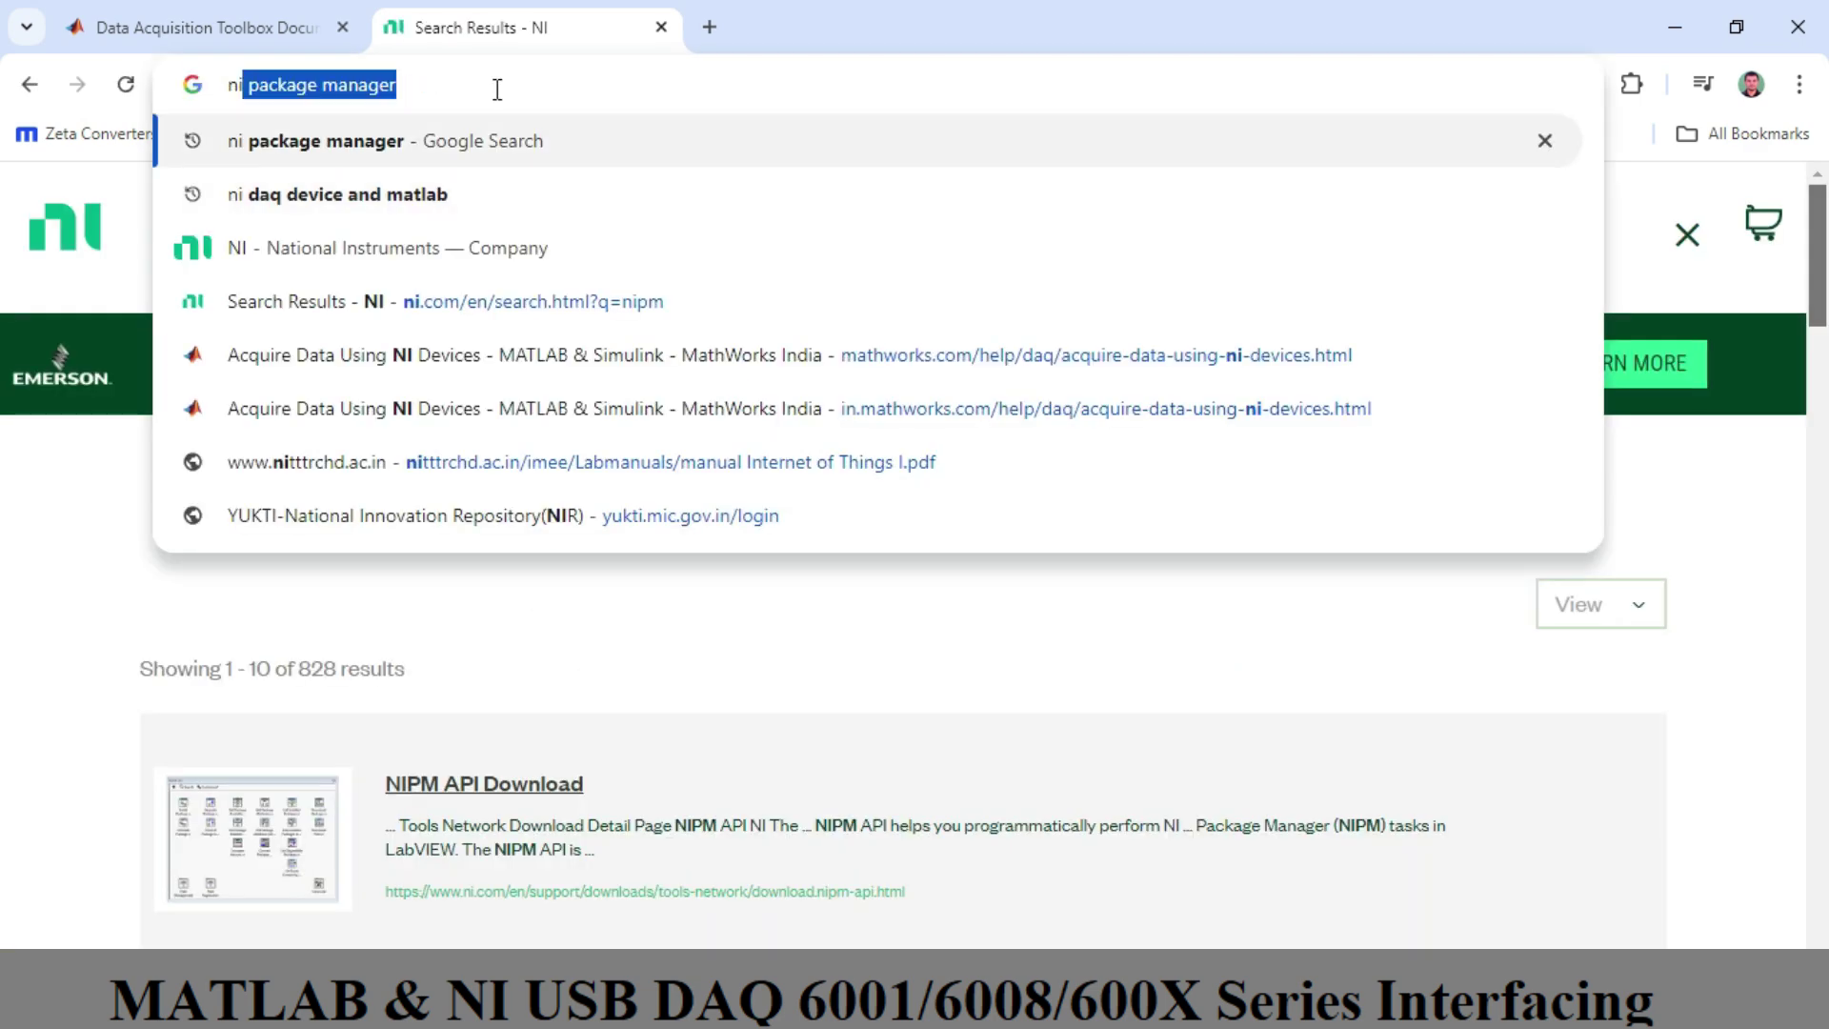
key("Return")
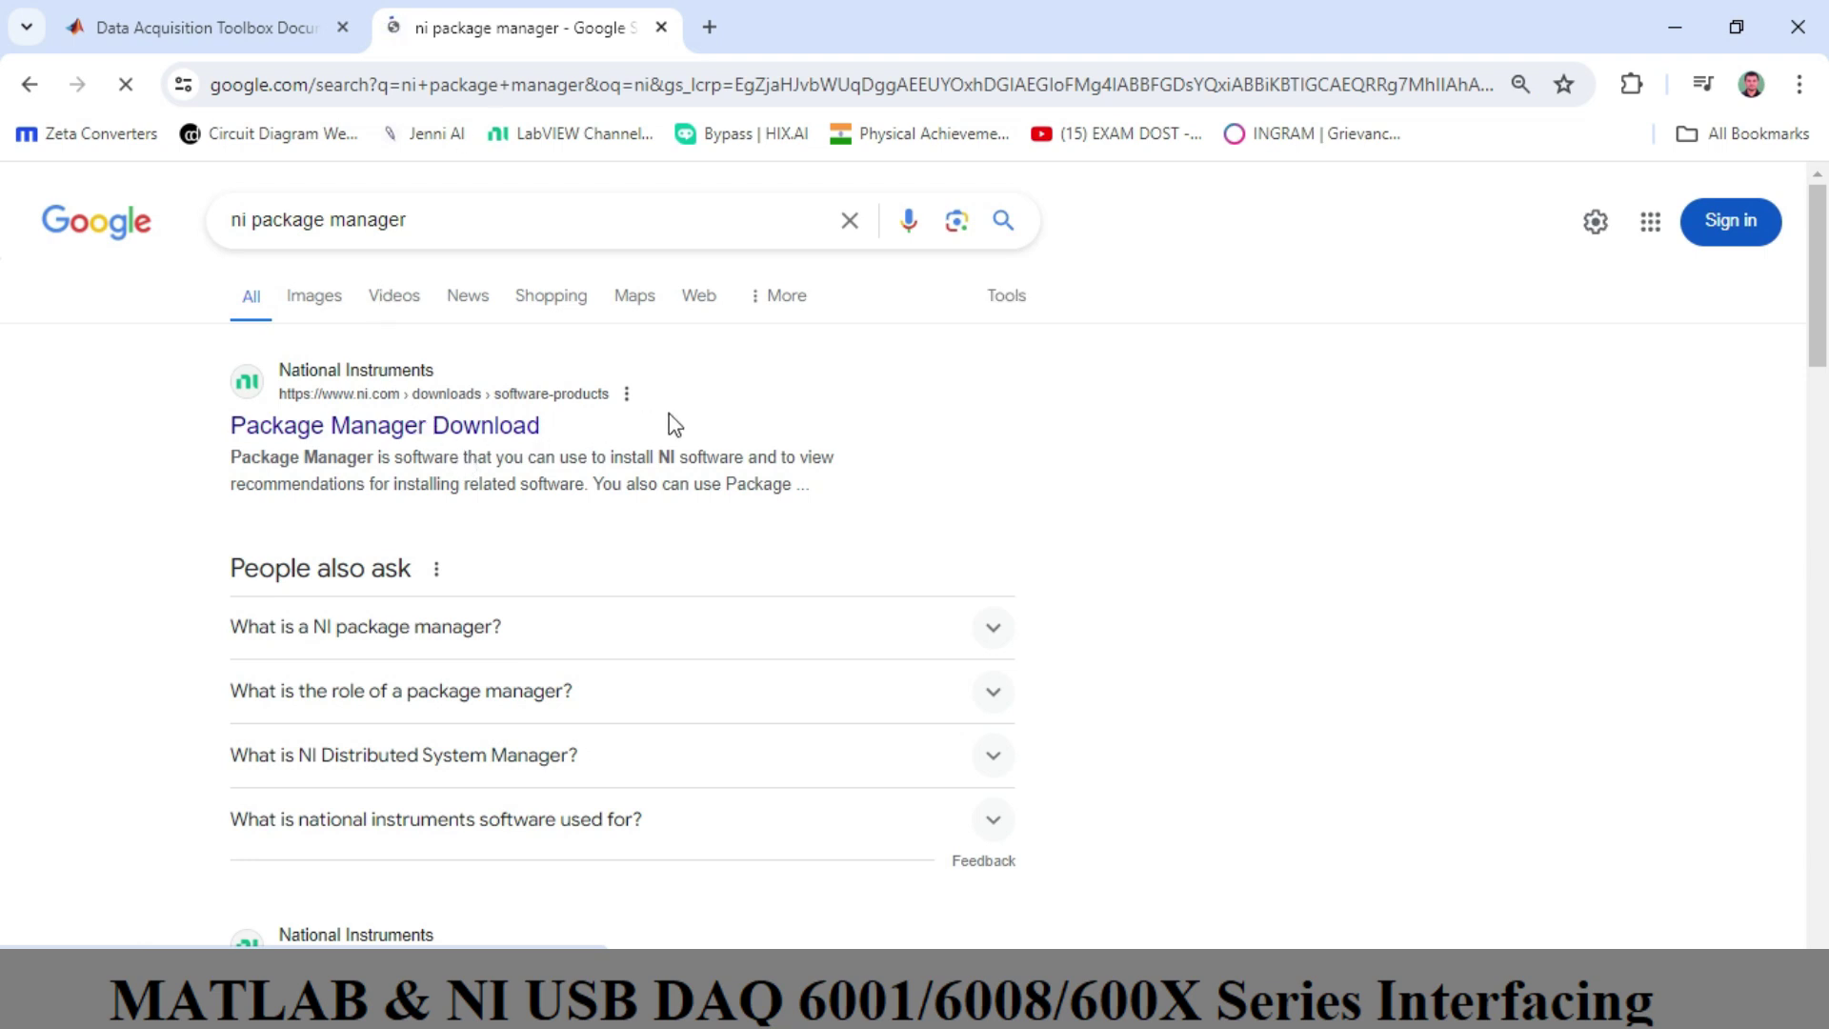
- Open National Instruments' Package Manager Download page and view the version details and download options
left_click(474, 436)
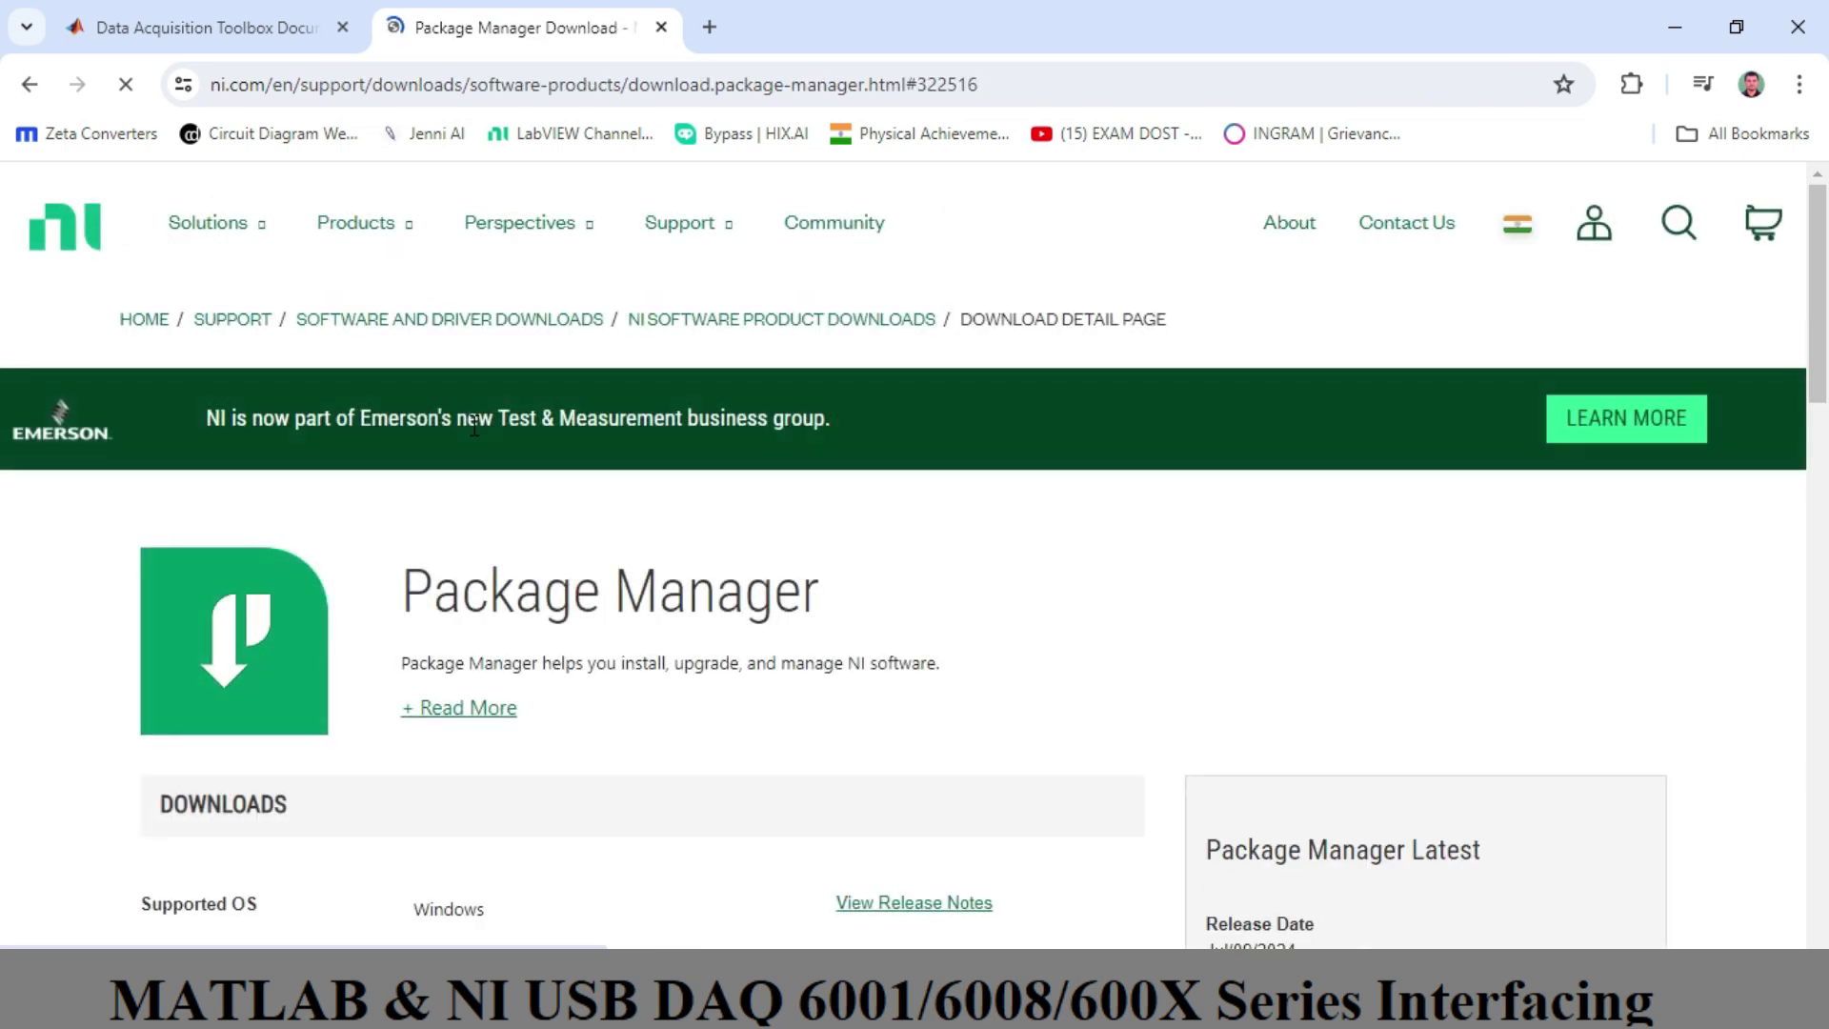
scroll(5, 416, "down", 5)
scroll(5, 416, "down", 2)
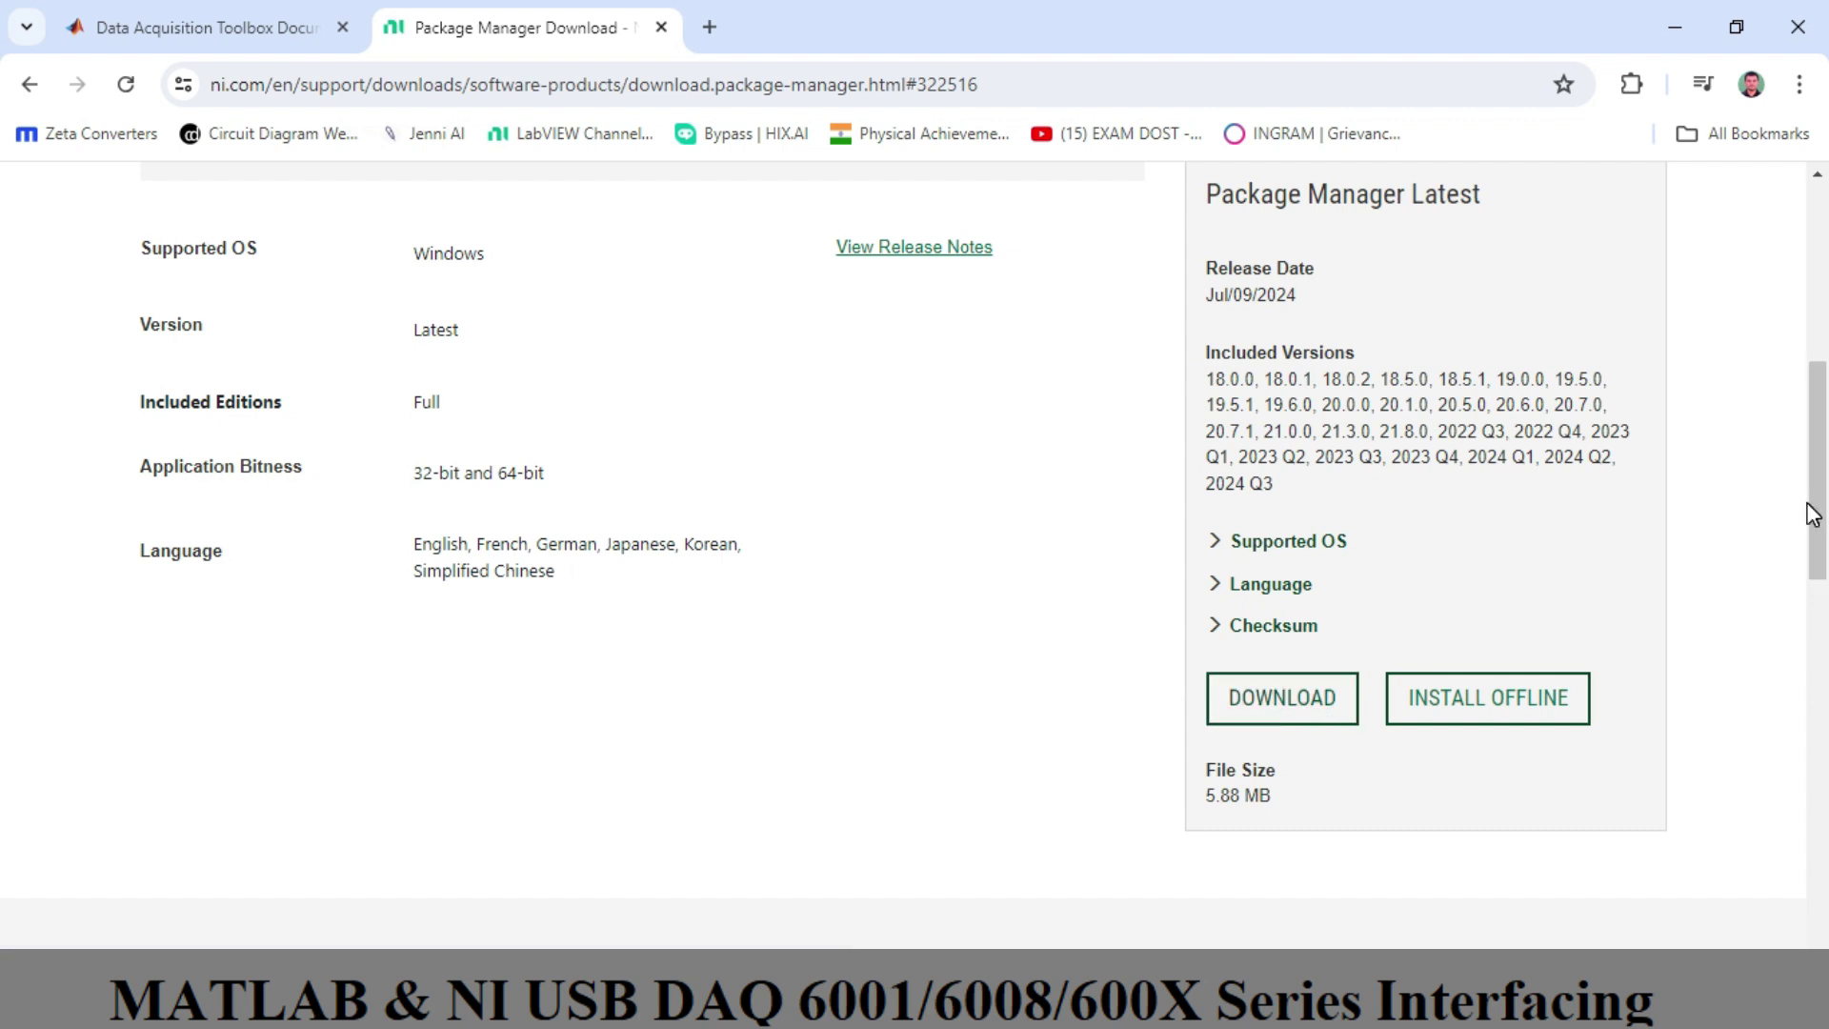
left_click_drag(1813, 515, 1816, 532)
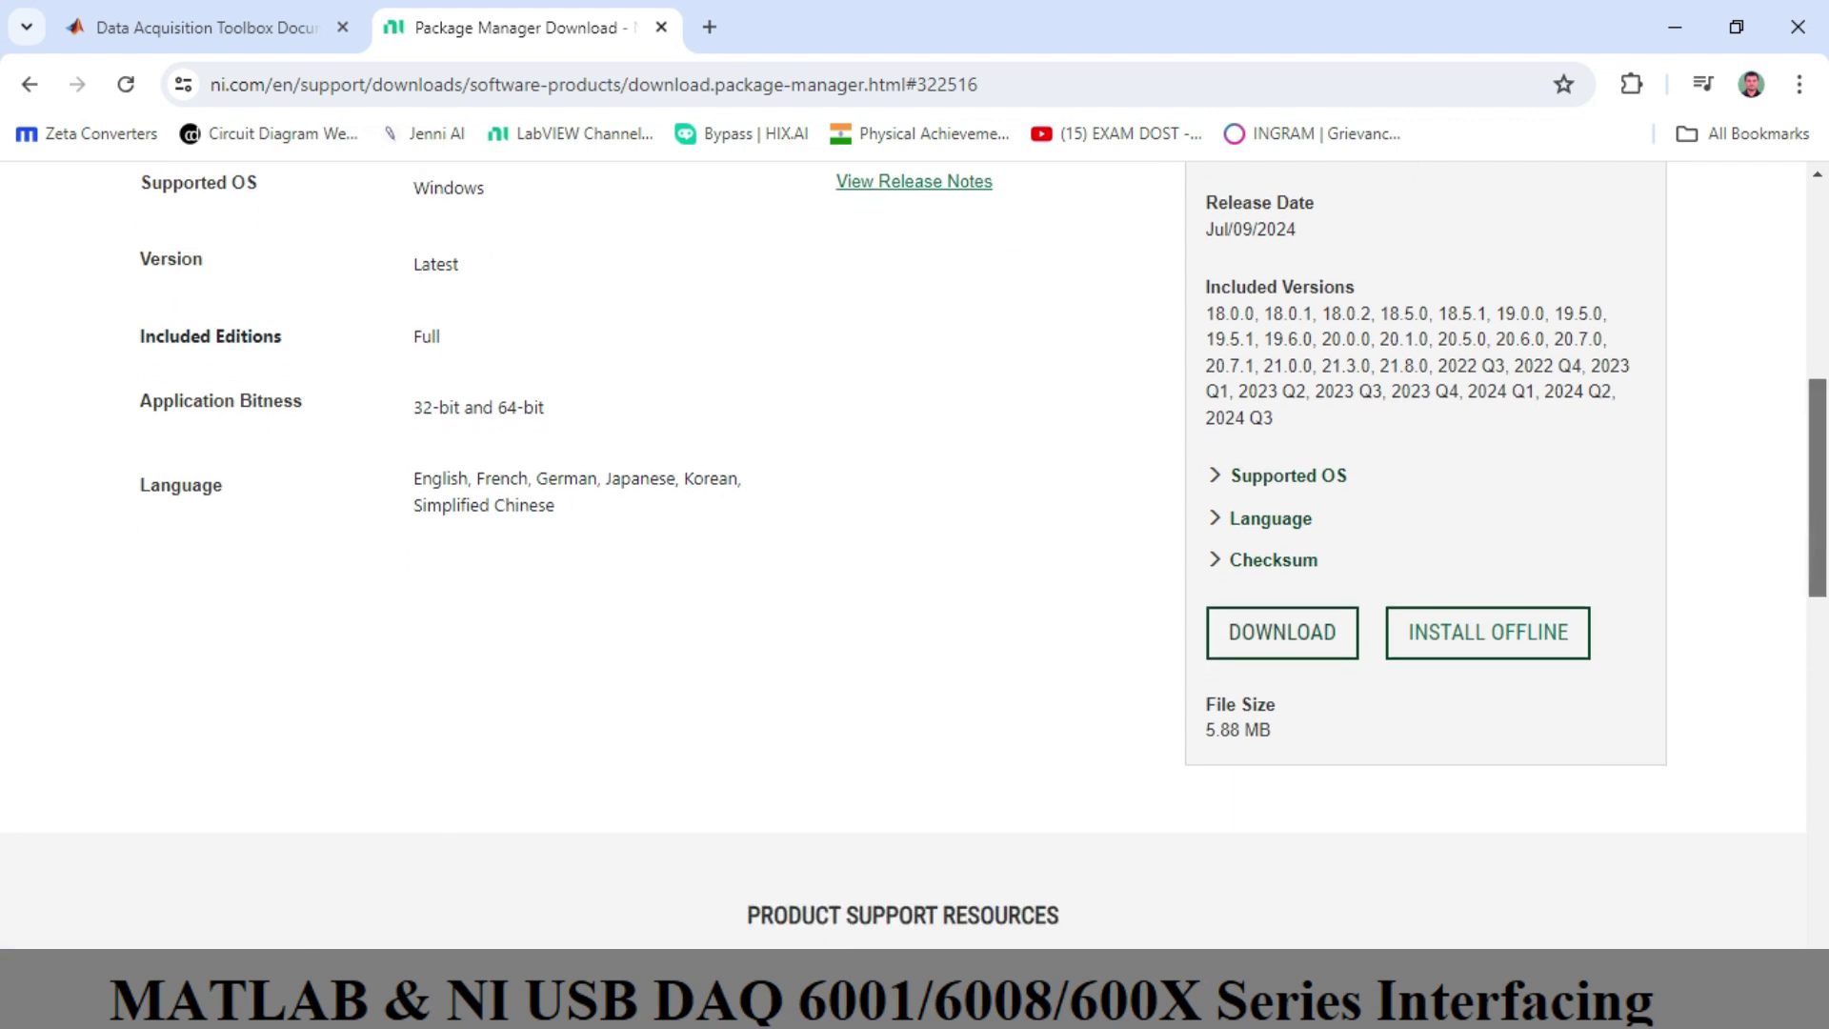
- Launch the installed NI Package Manager from Windows search and decline the NI website's feedback survey
key("super+s")
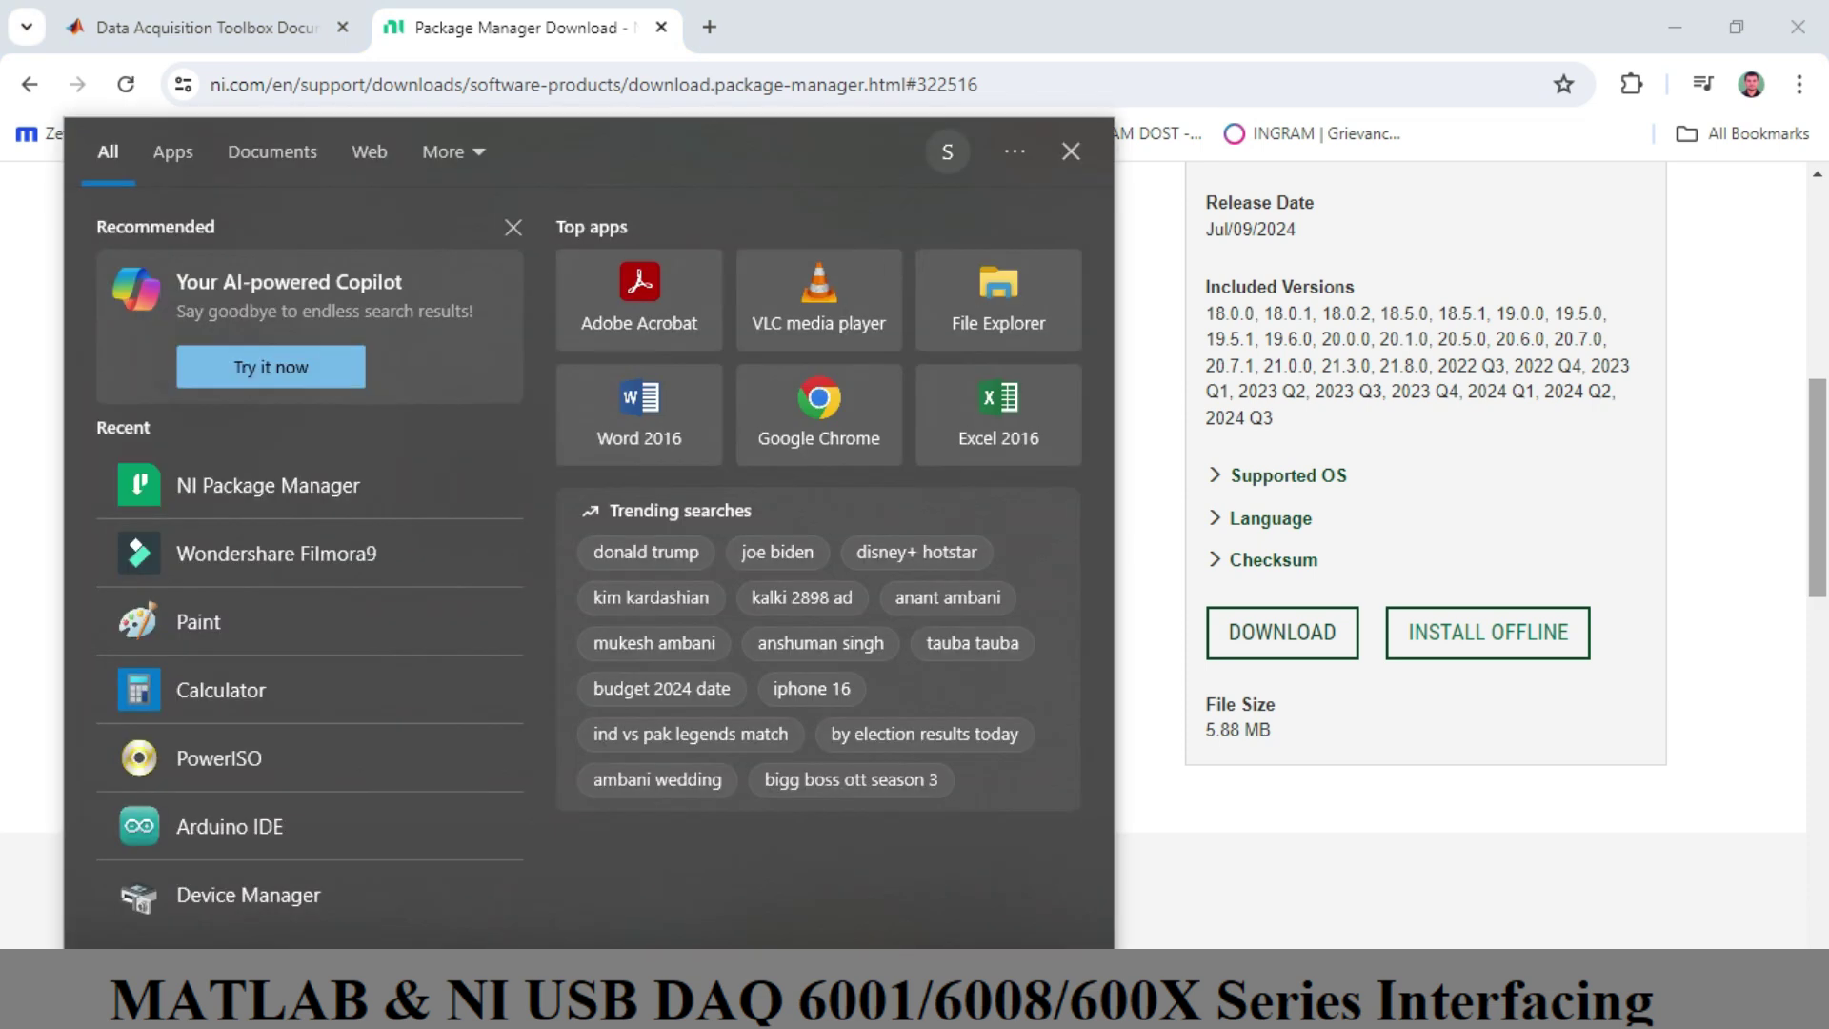
type("ni")
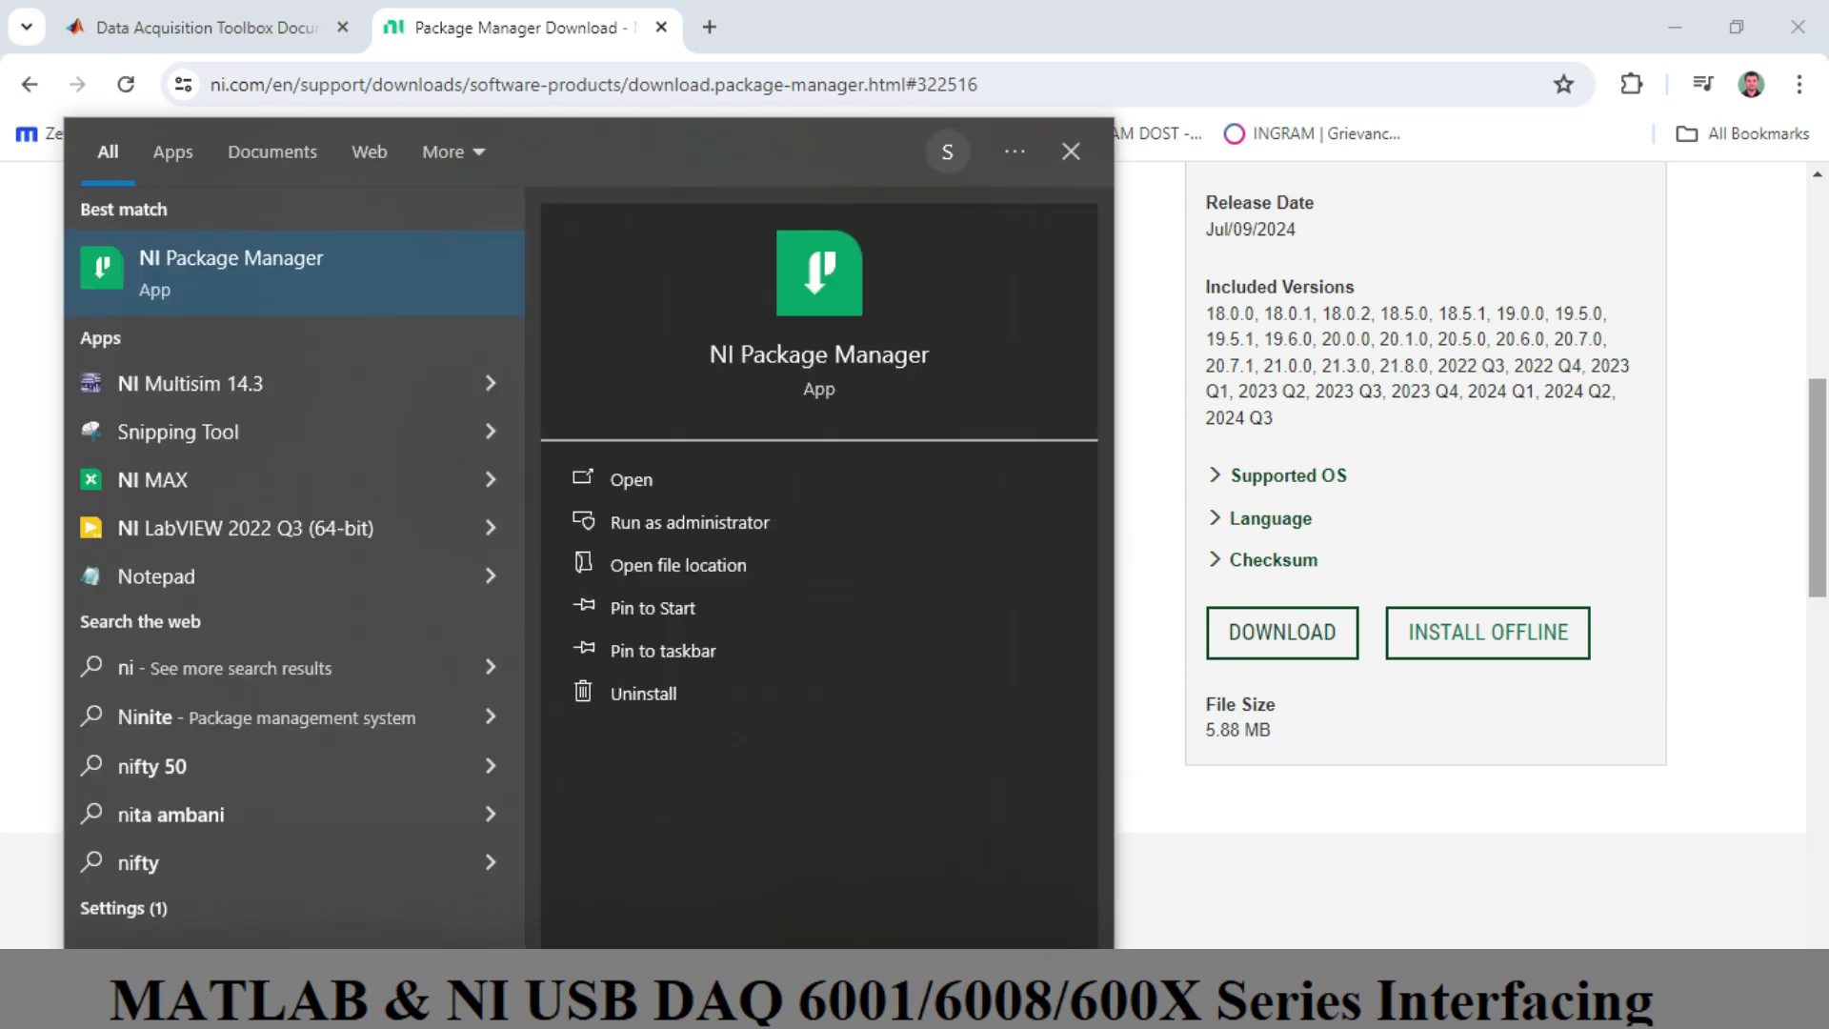
left_click(288, 271)
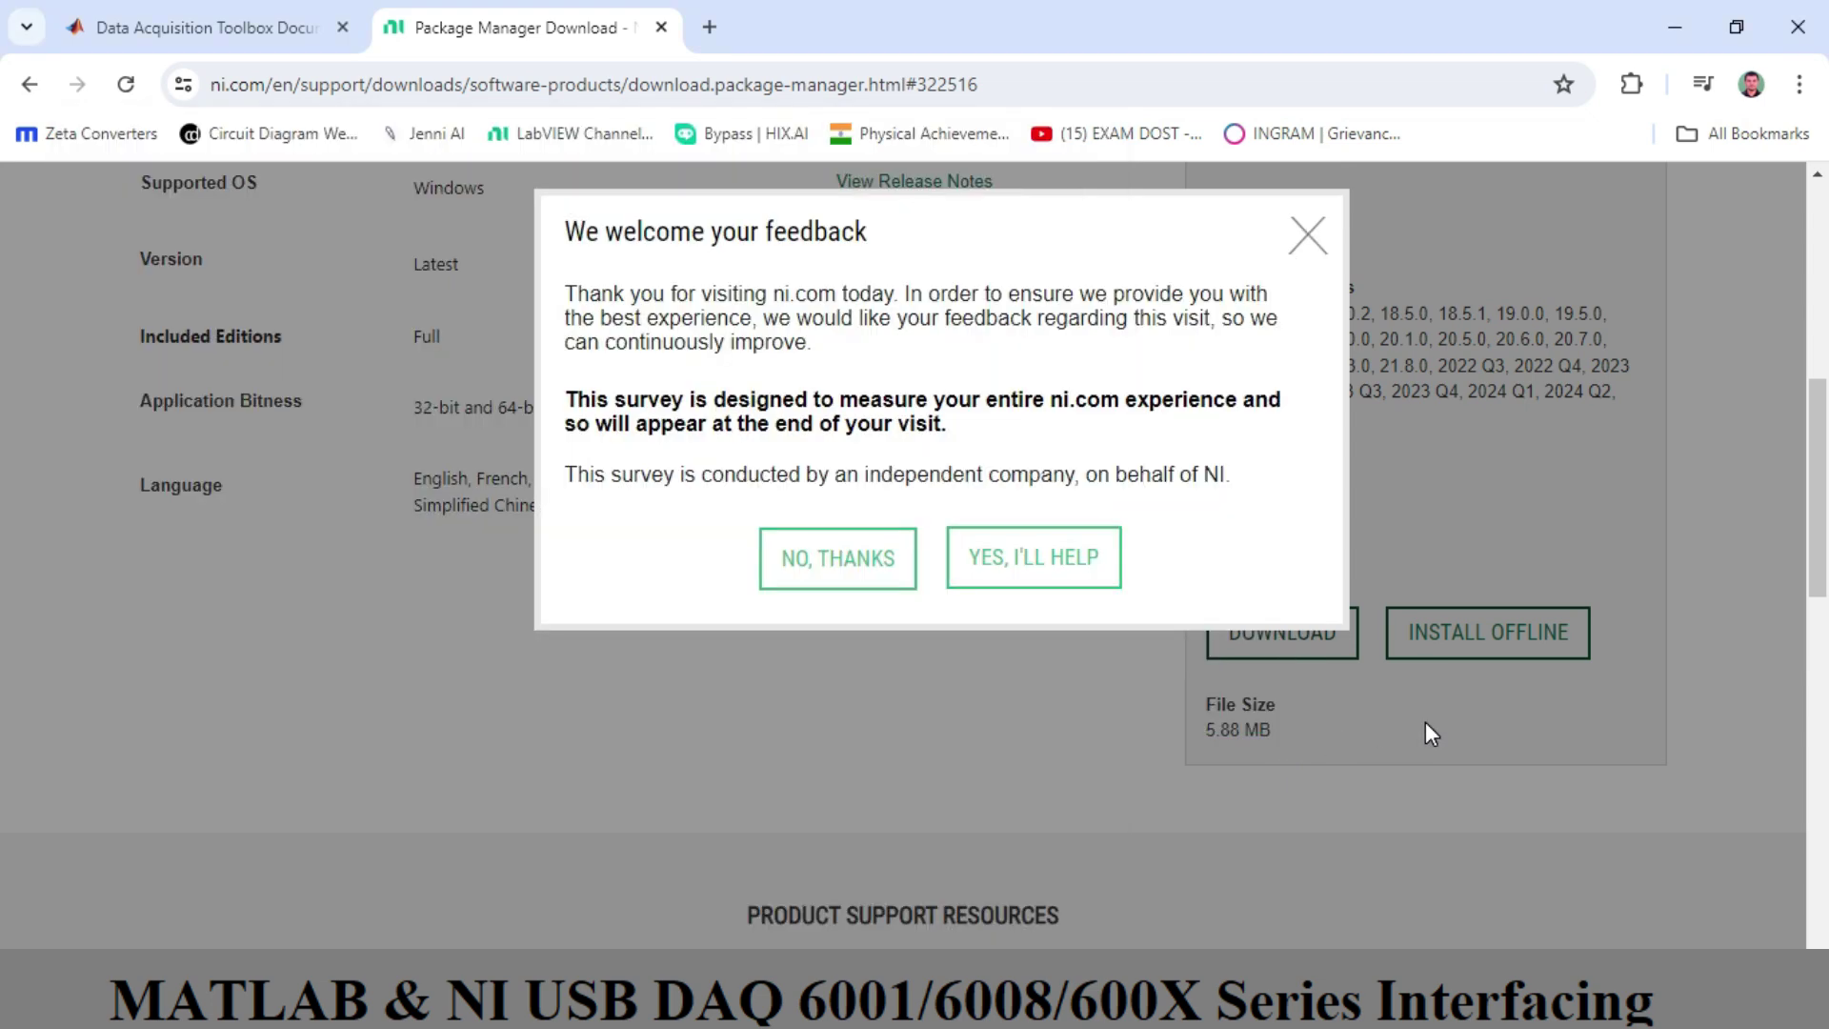
left_click(803, 581)
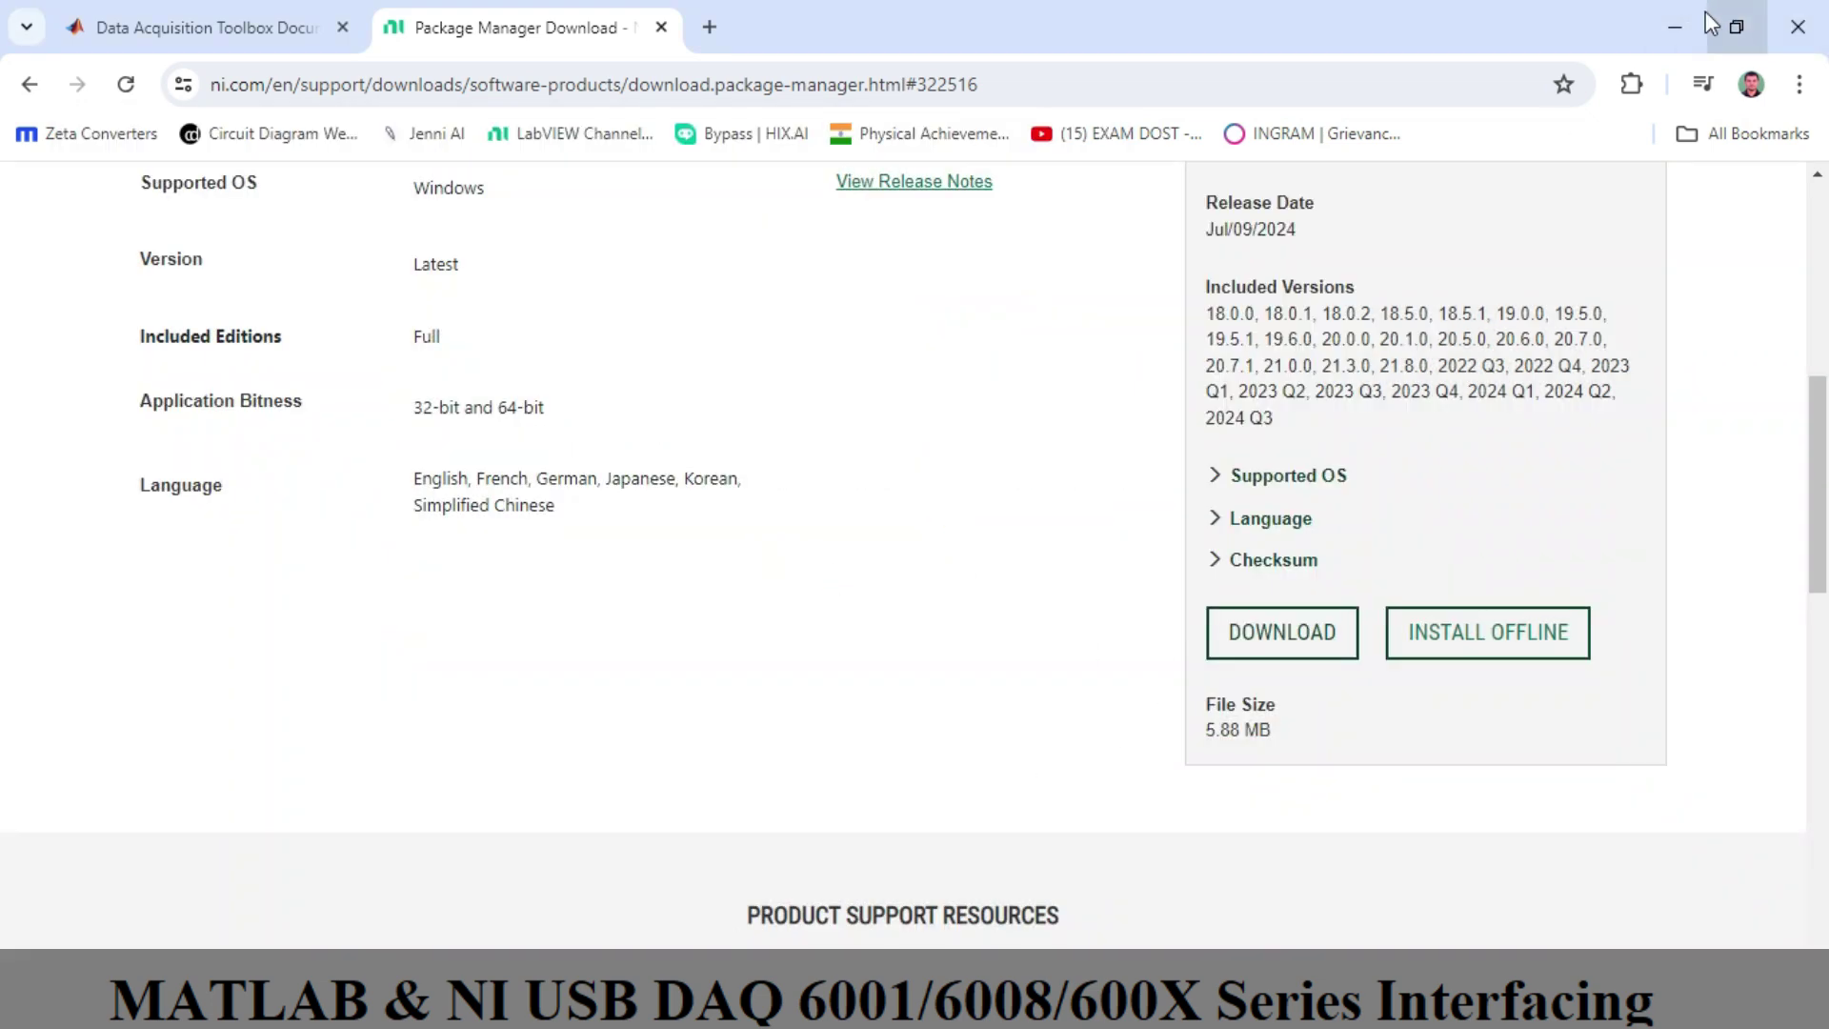
- Return to the blank Simulink model, maximize its window and show the Library Browser
left_click(1675, 27)
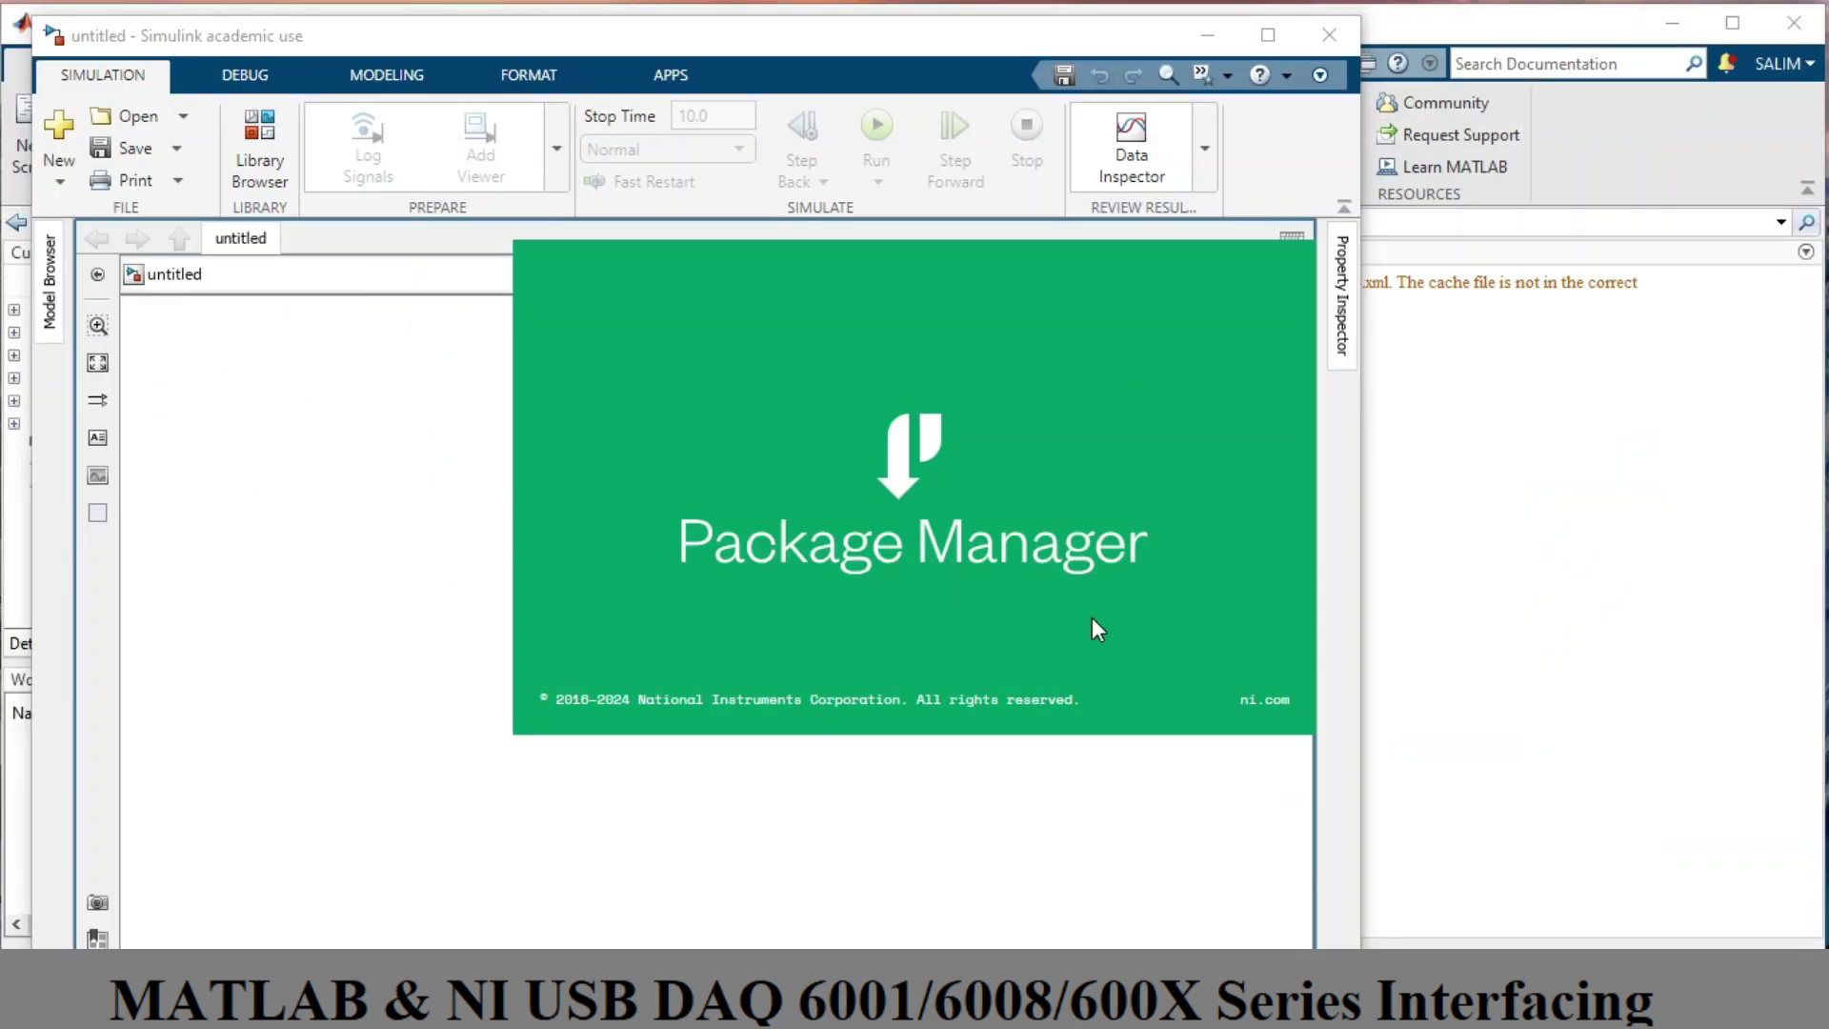
left_click(1268, 37)
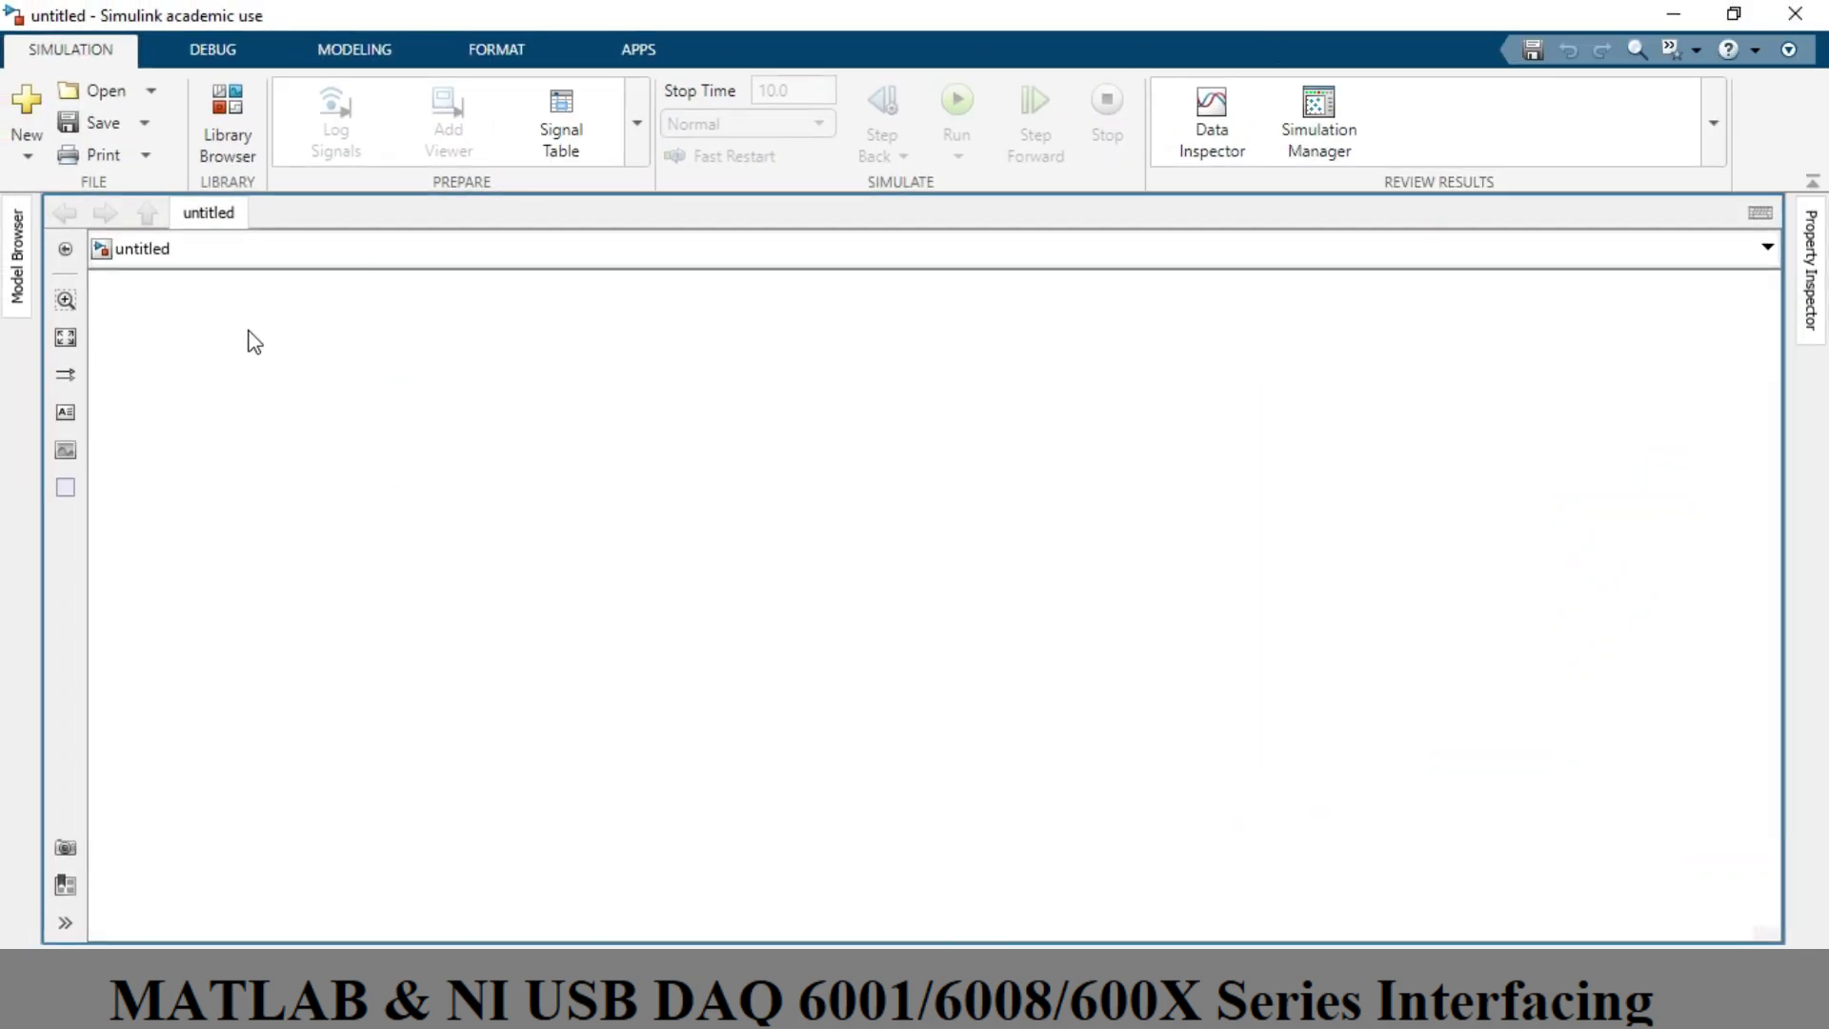
left_click(237, 109)
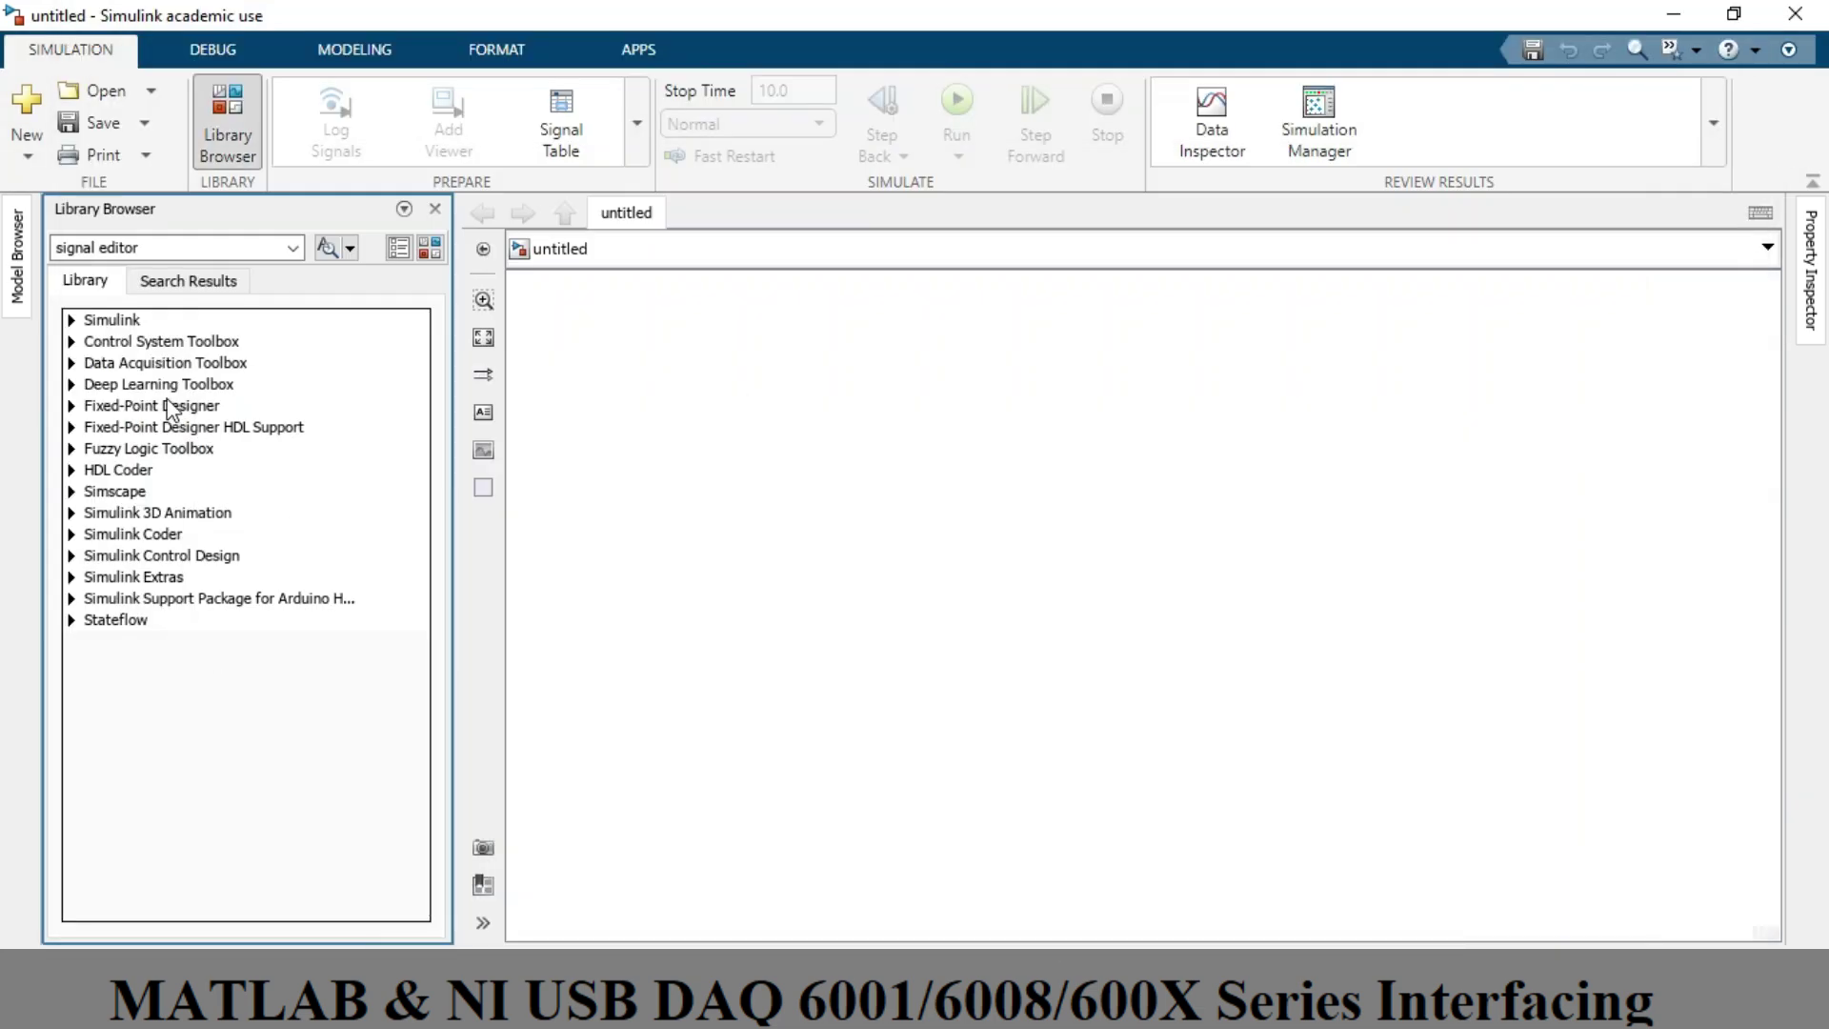
- Expand the Data Acquisition Toolbox library in the Library Browser to view its blocks
left_click(175, 368)
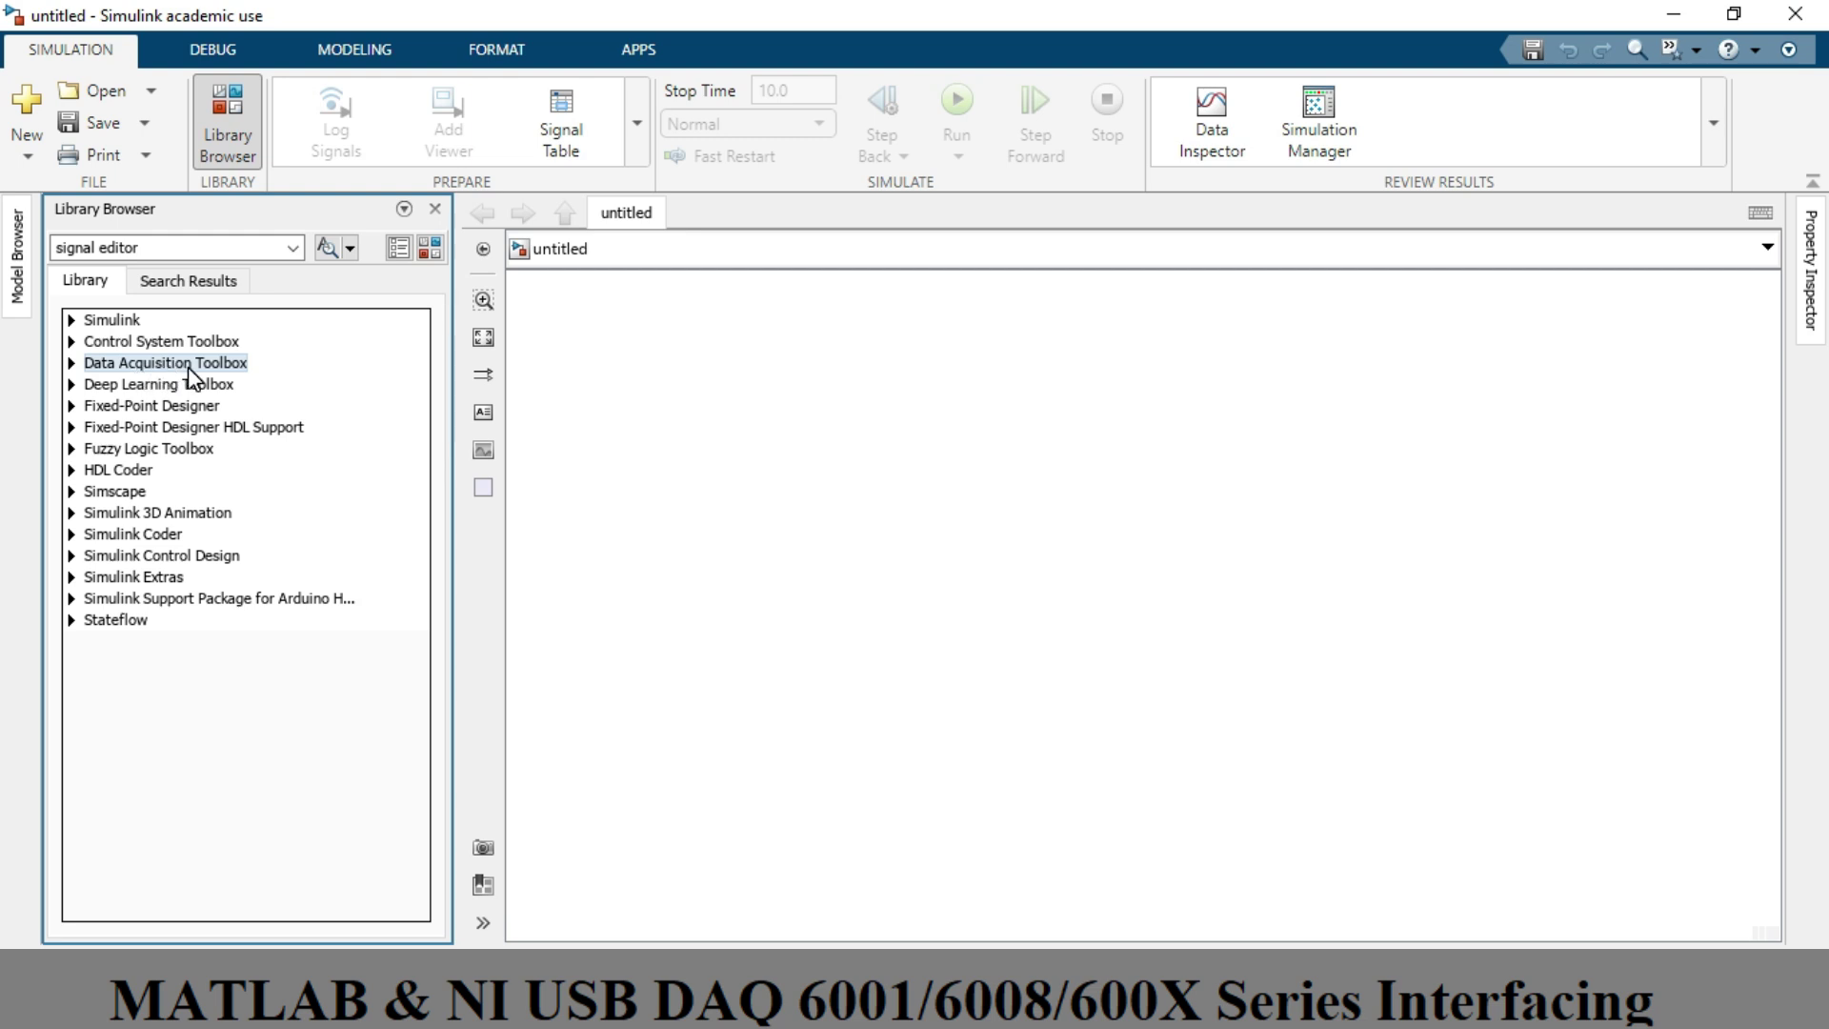
left_click(71, 365)
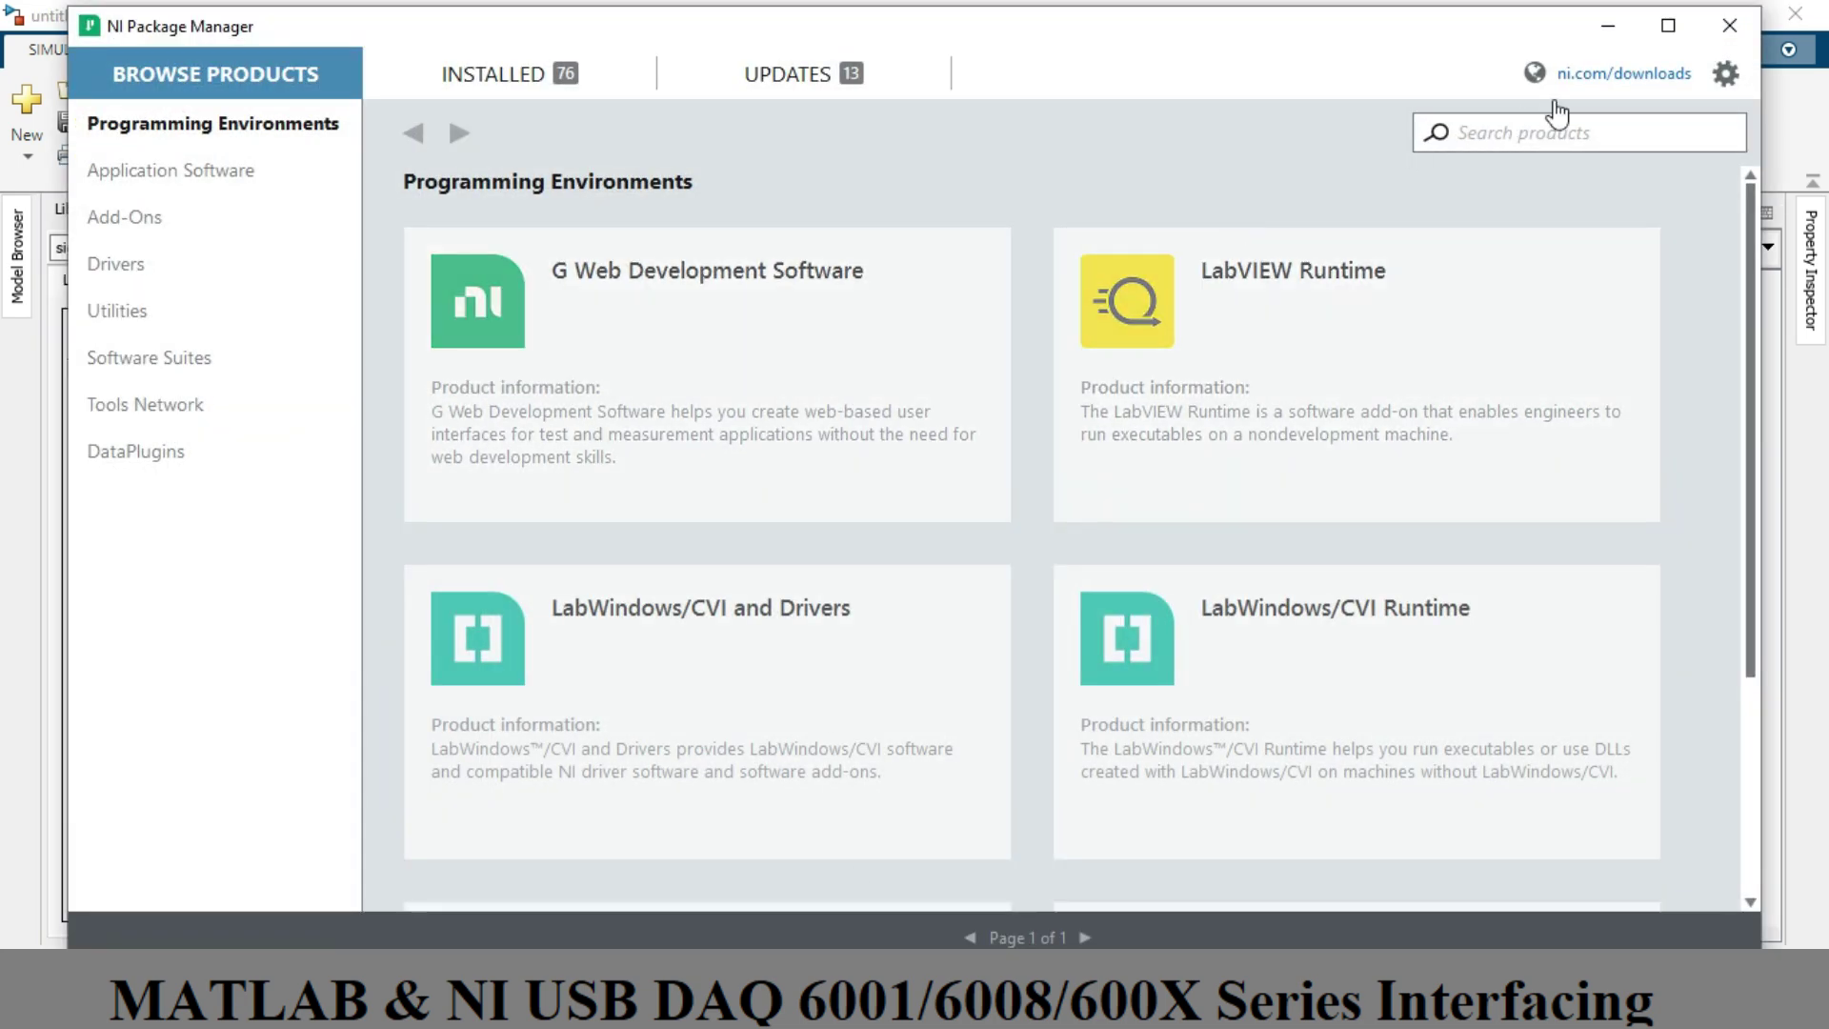
- Search NI Package Manager for "daqmx", view the NI-DAQmx driver's product page, and close the package manager
left_click(1598, 129)
type("daqmx")
key("Return")
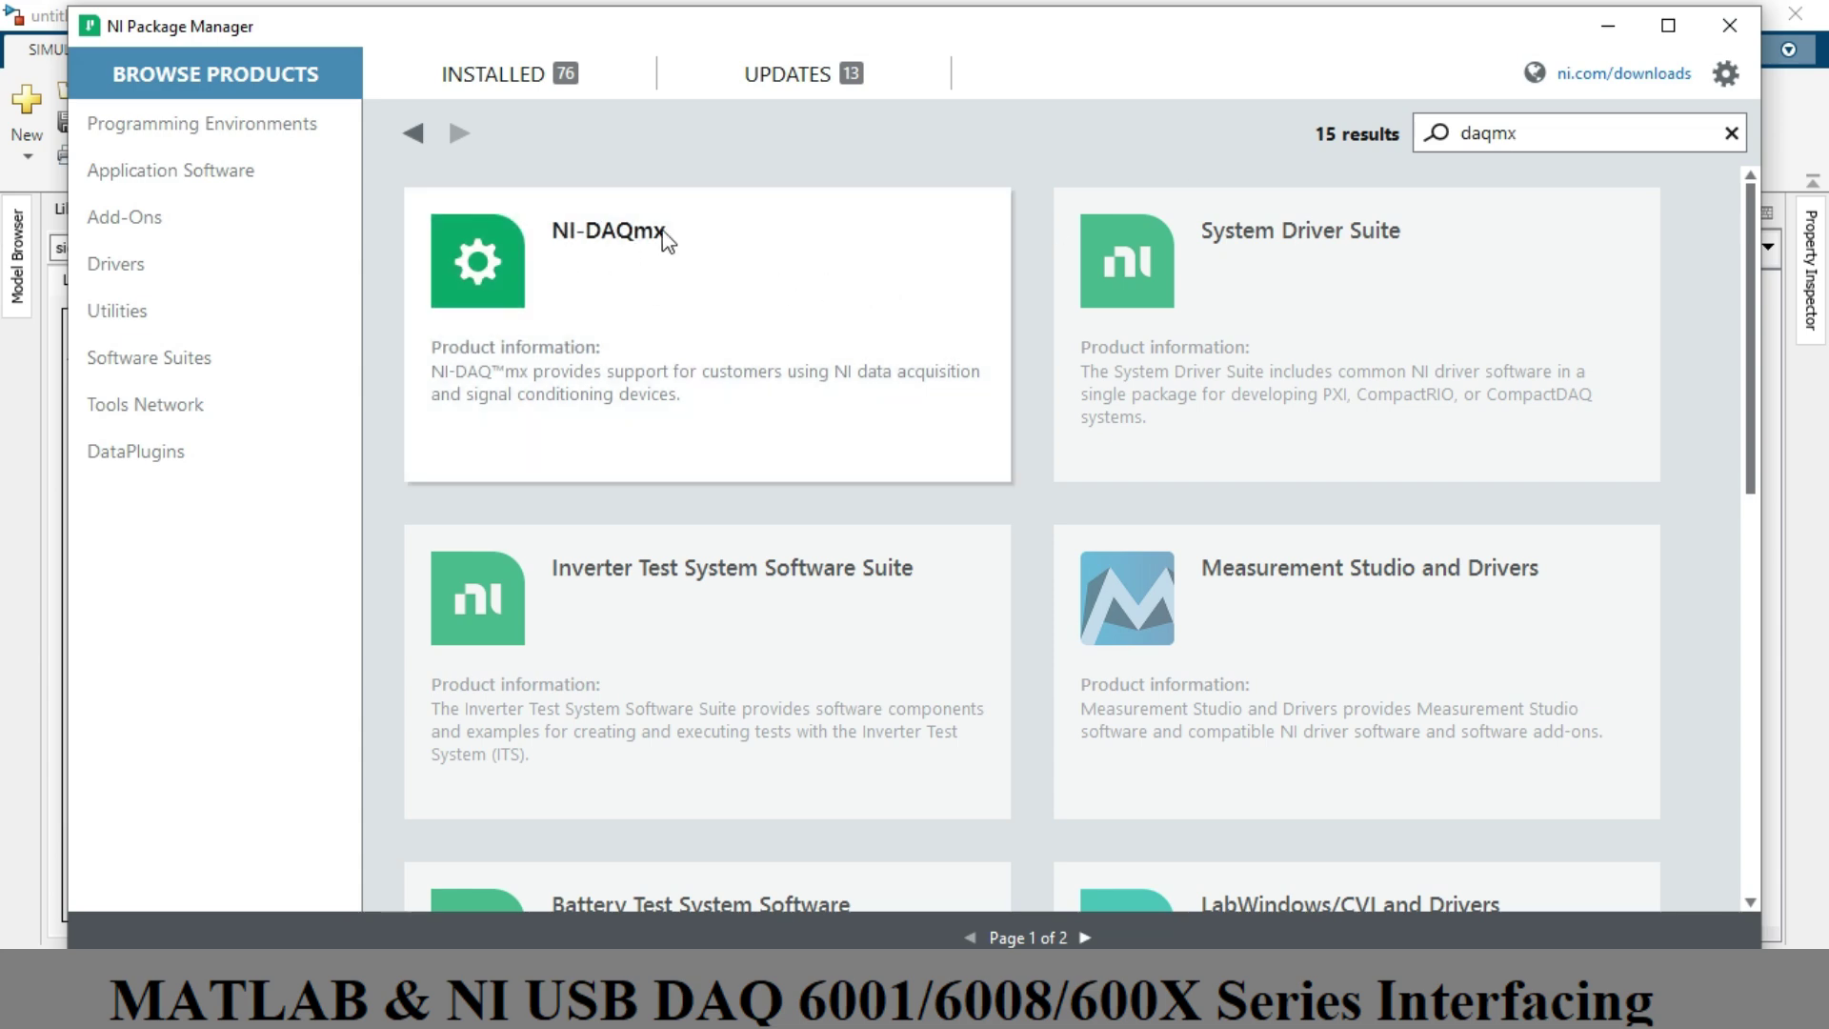
left_click(721, 305)
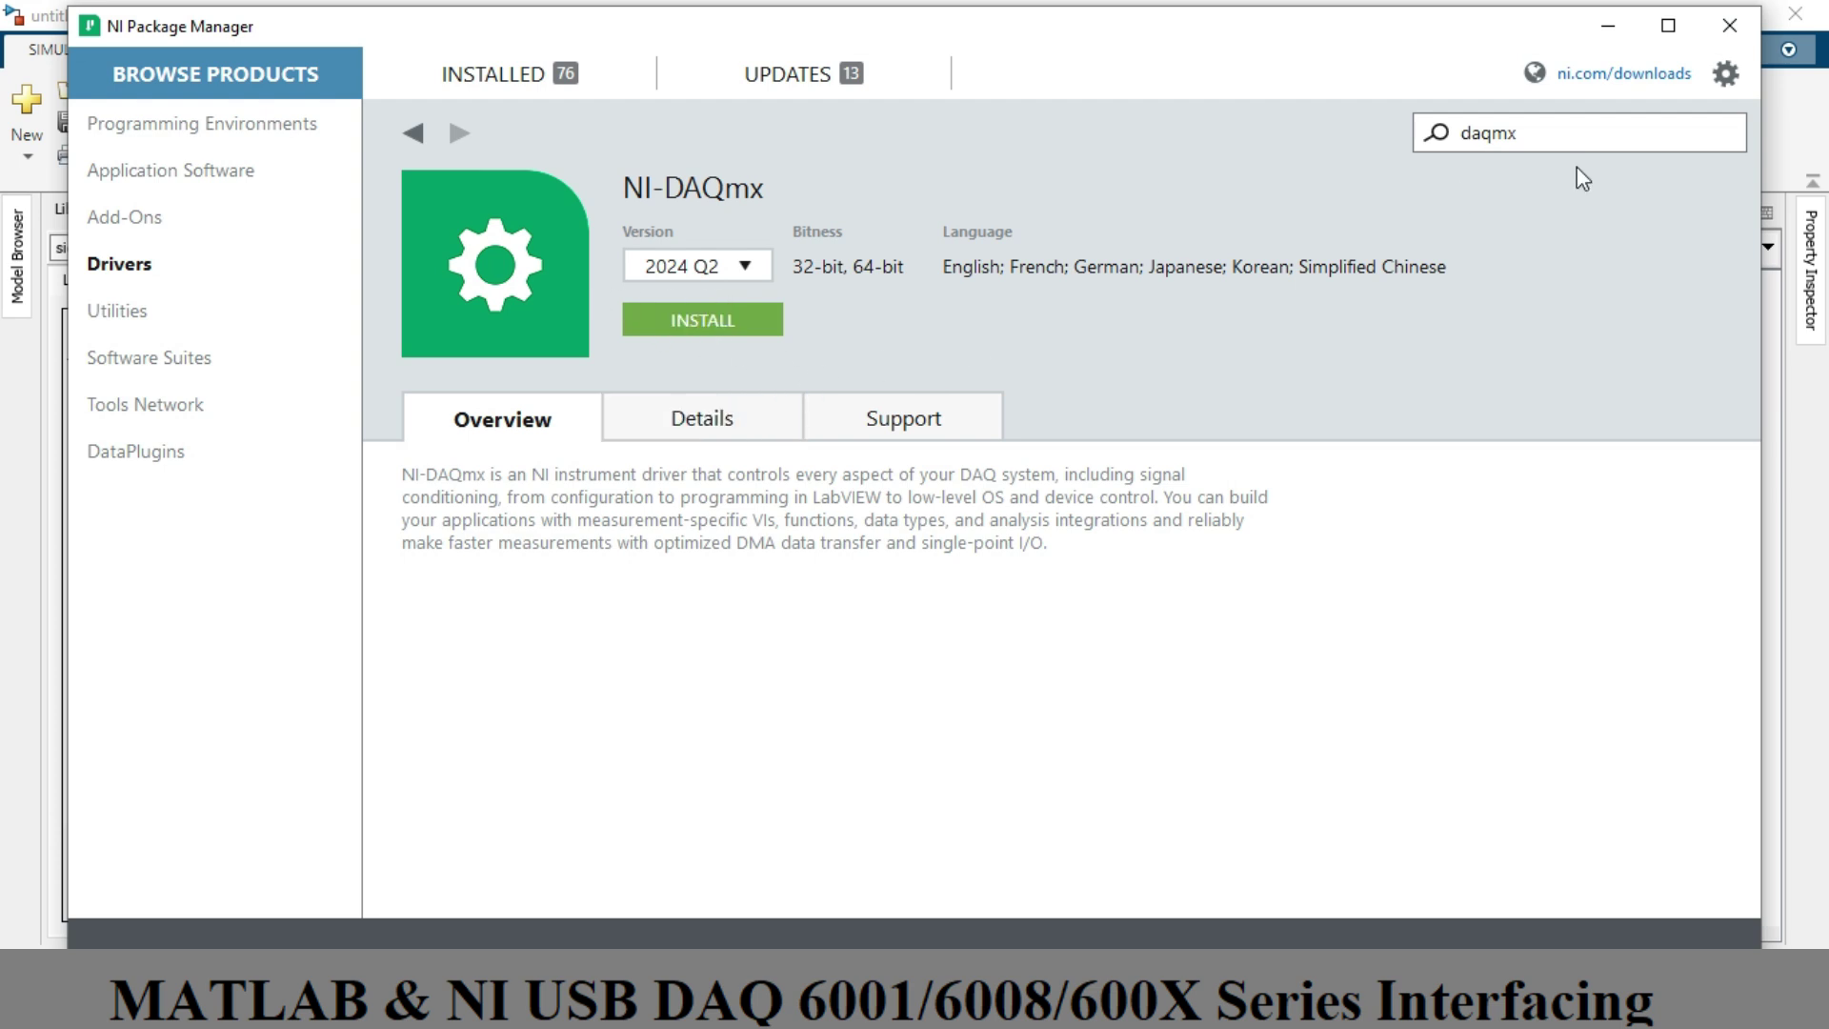
left_click(1743, 23)
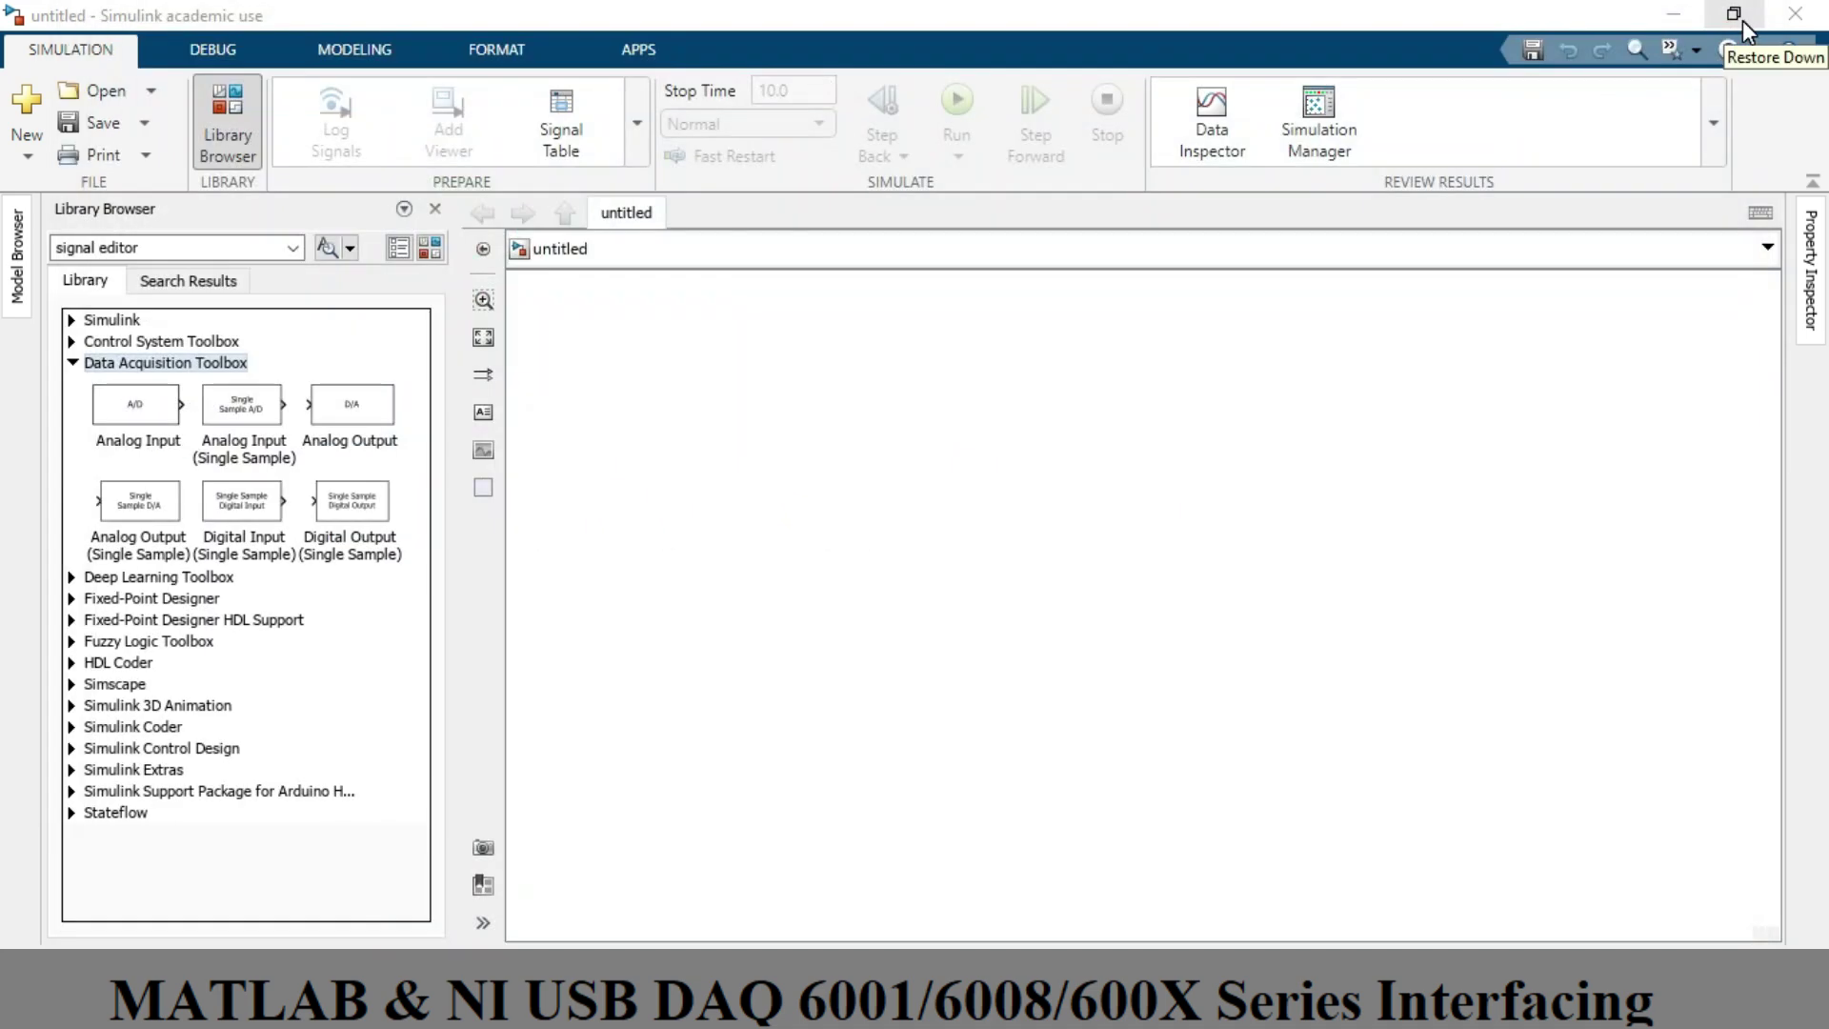
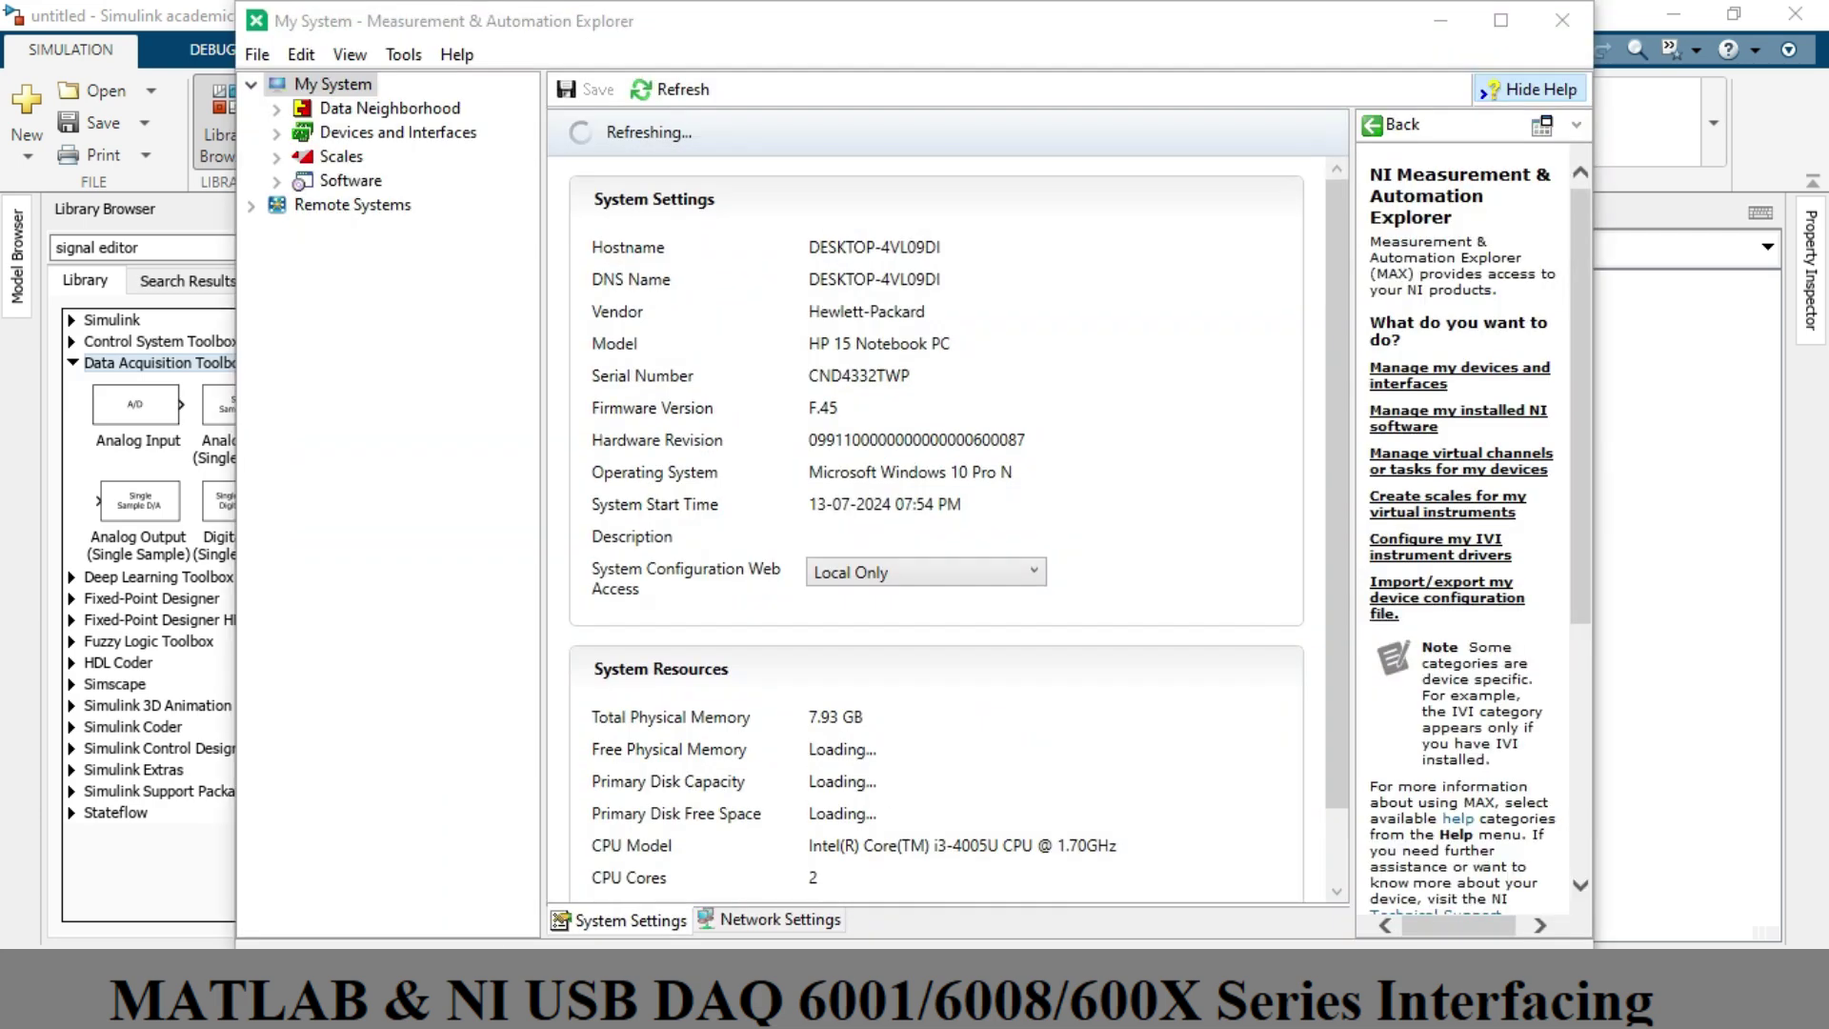
- Maximize Measurement & Automation Explorer and show the settings of the NI USB-6001 "Dev1" under Devices and Interfaces
left_click(1501, 20)
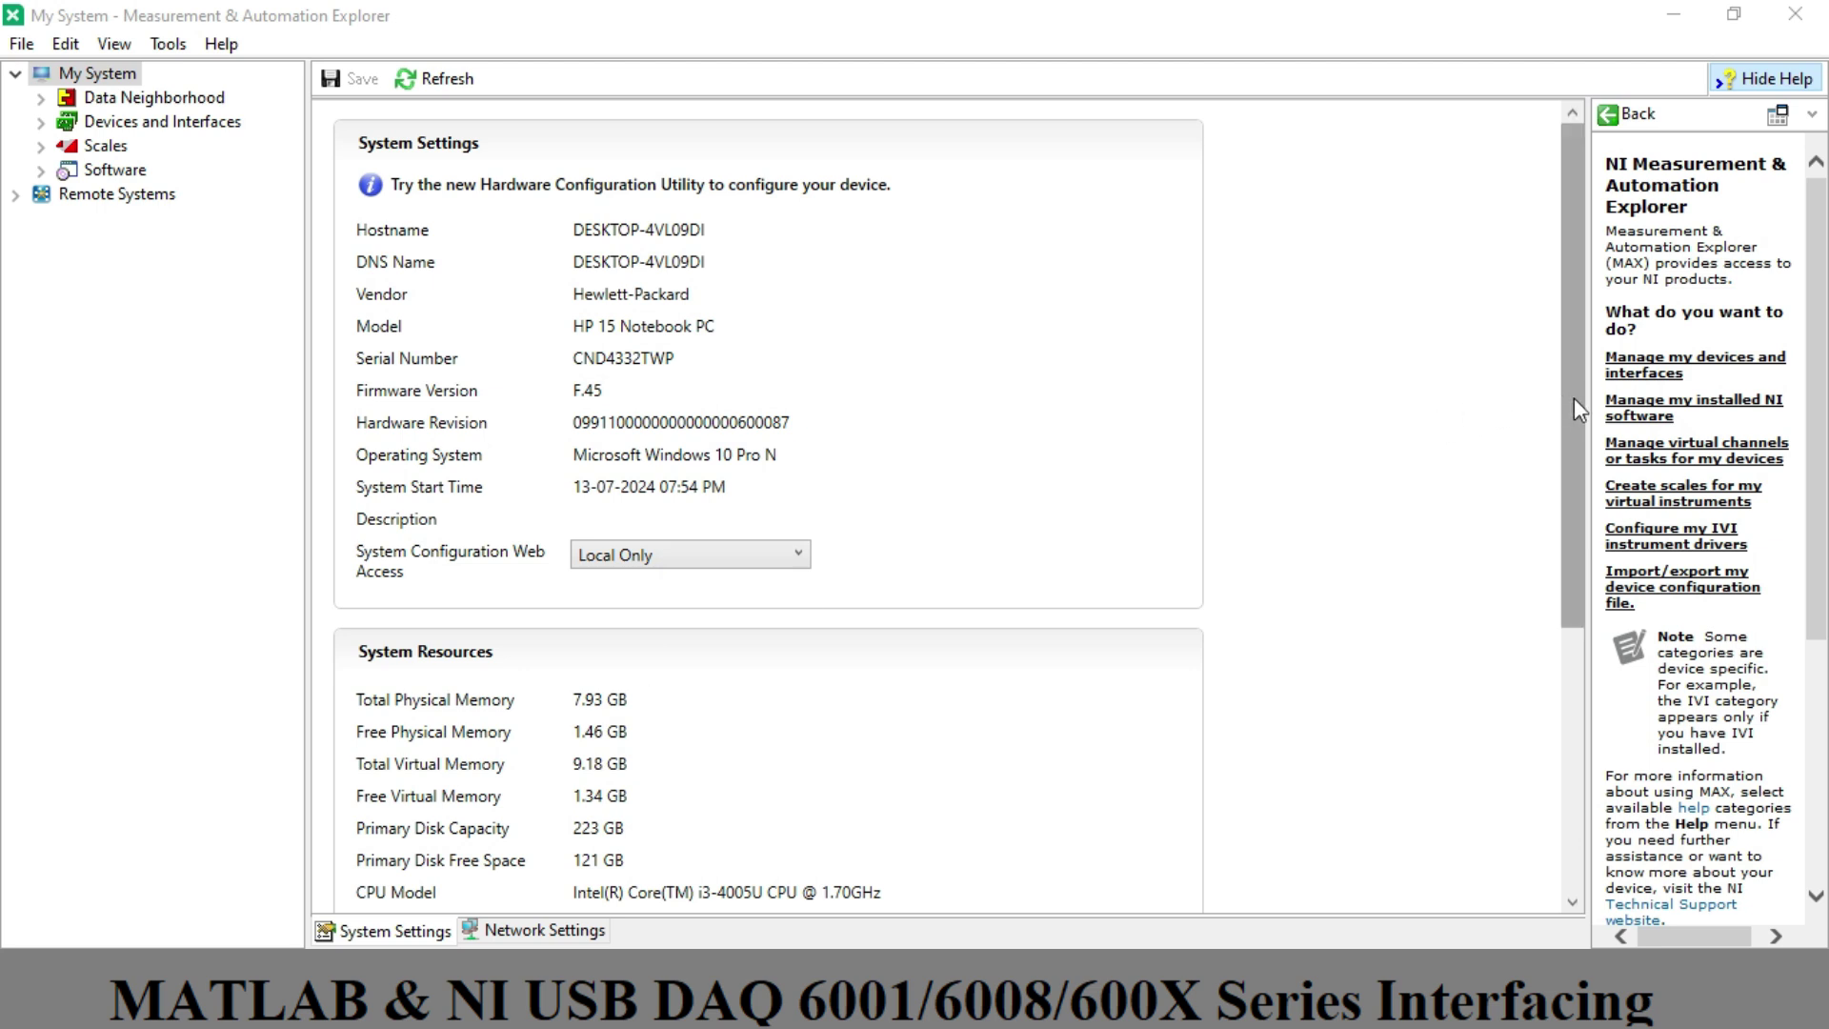
left_click(41, 124)
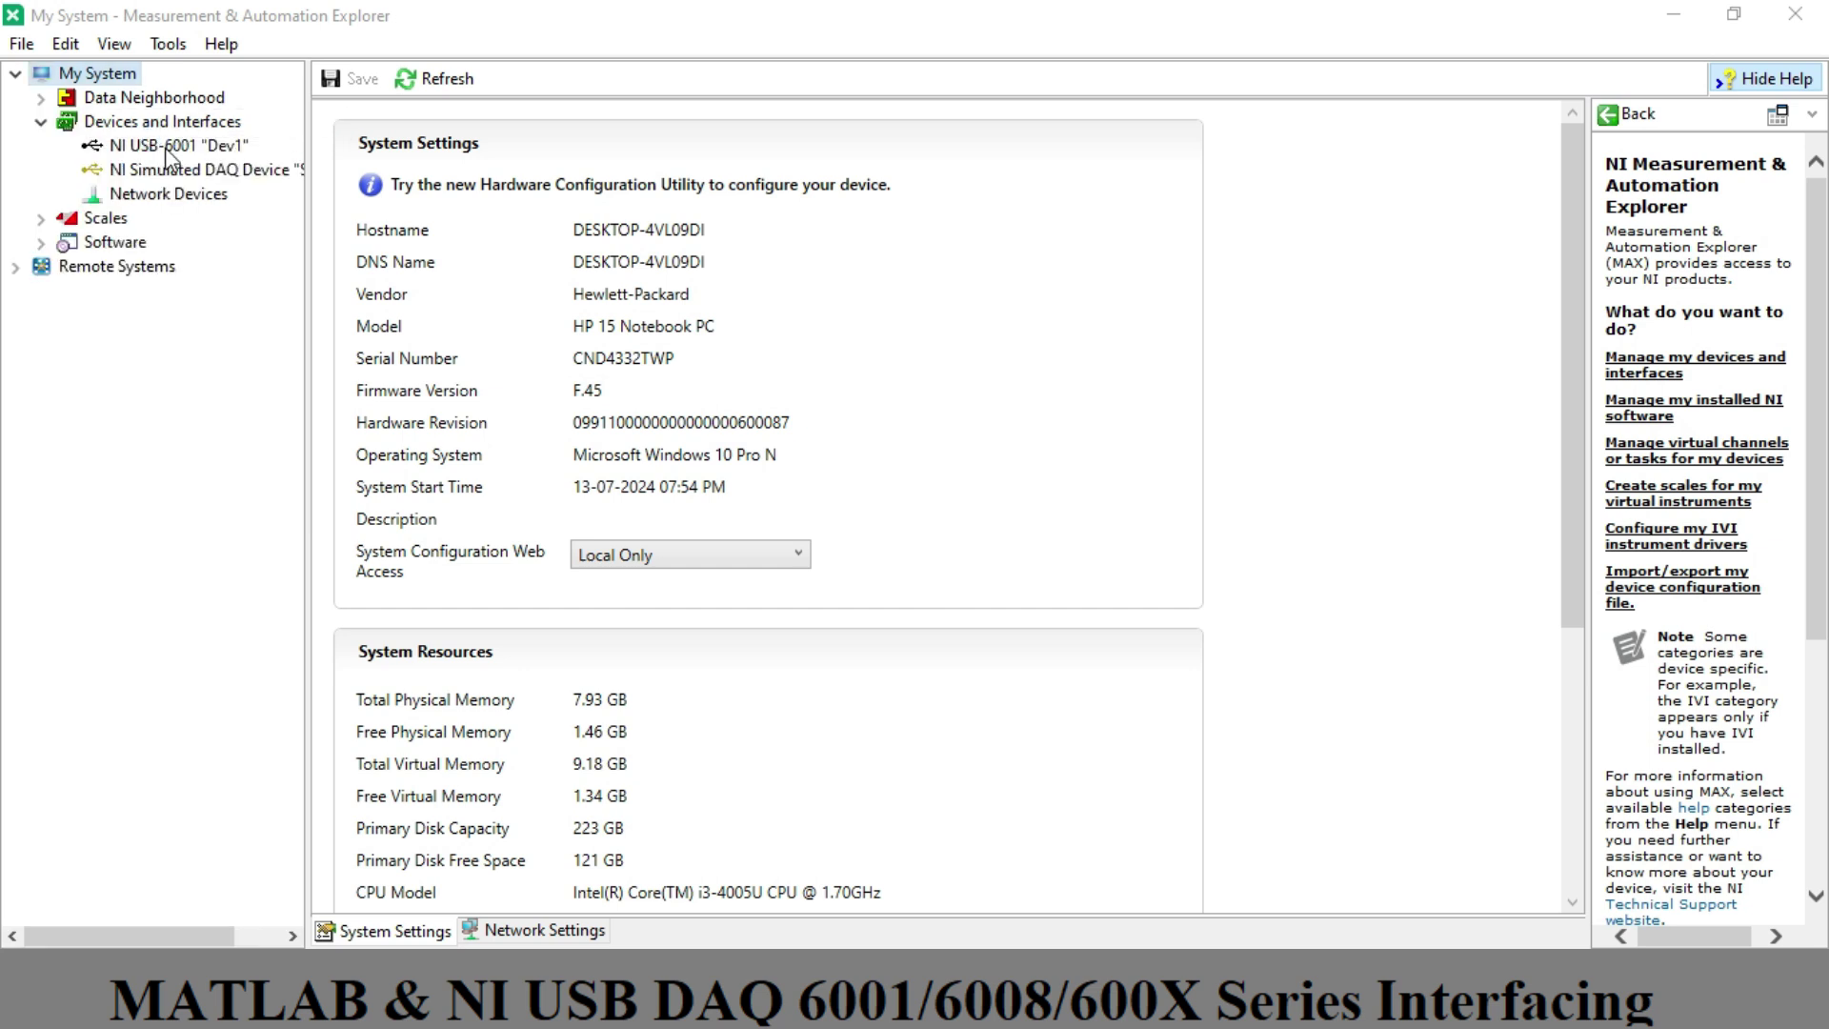
left_click(169, 151)
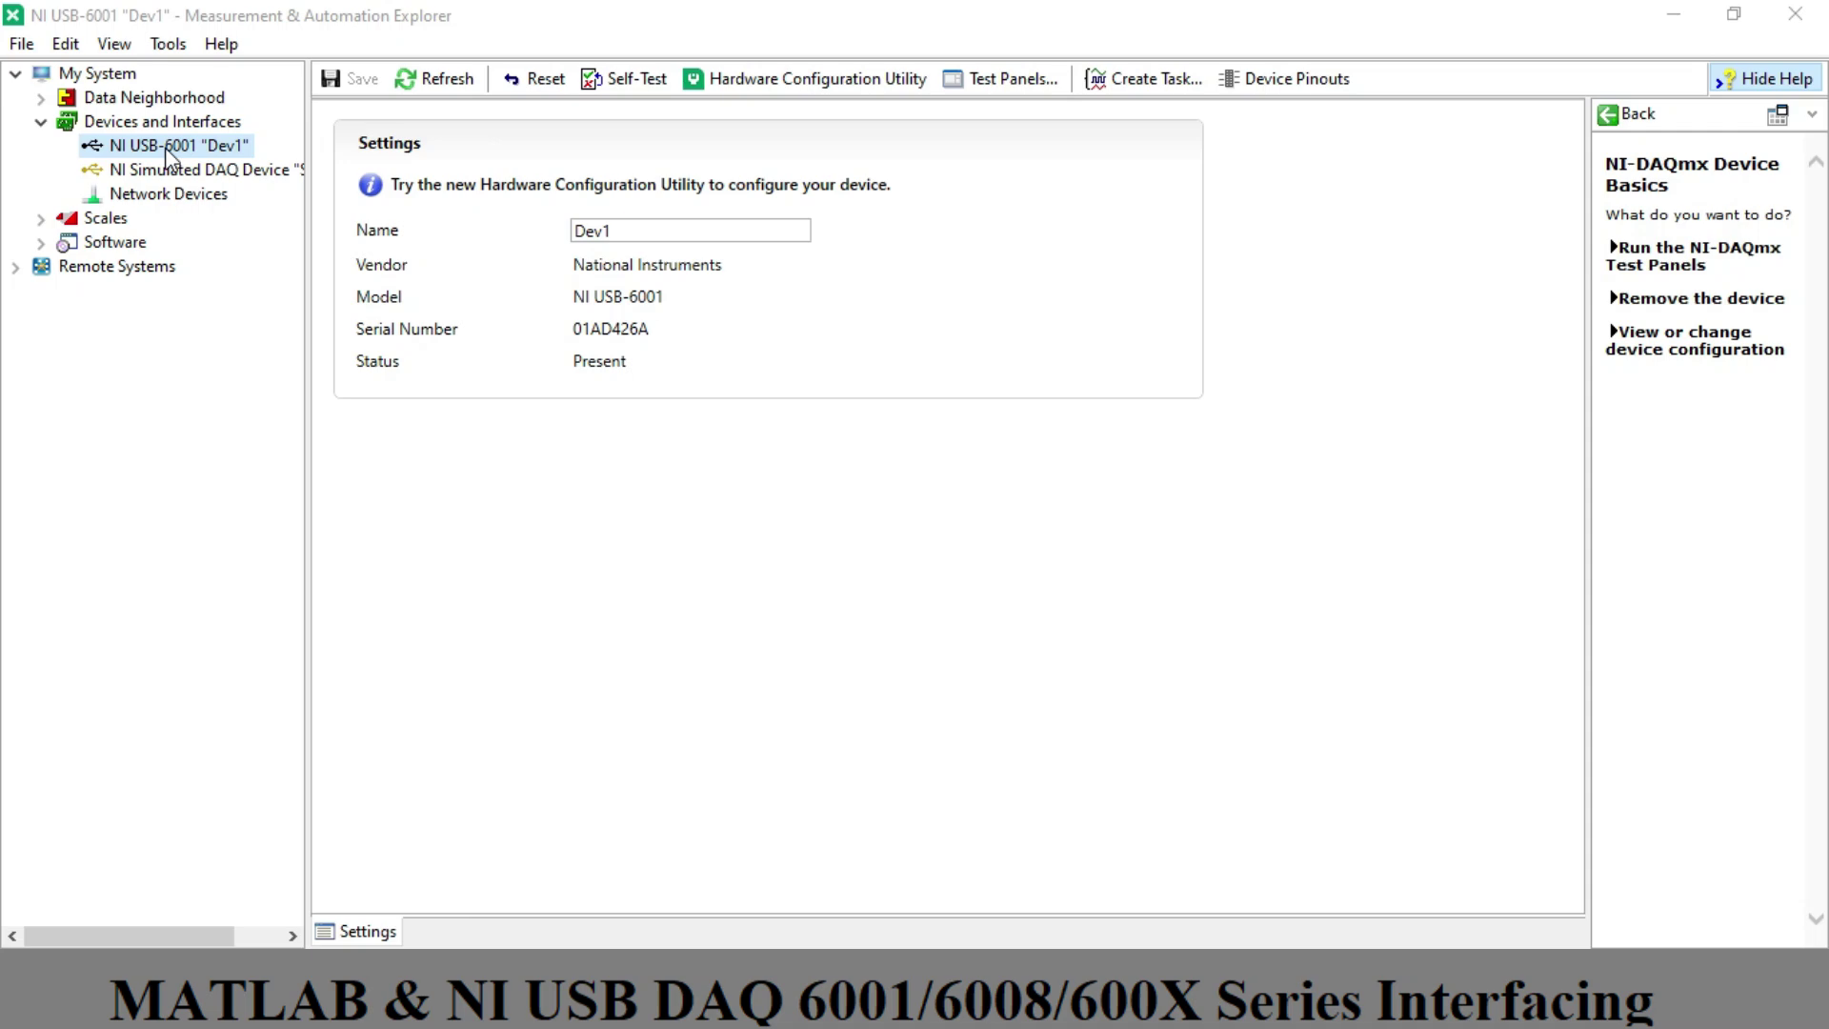
- Delete the NI Simulated DAQ Device "SimDev1" from Devices and Interfaces and reselect the NI USB-6001 "Dev1"
left_click(166, 172)
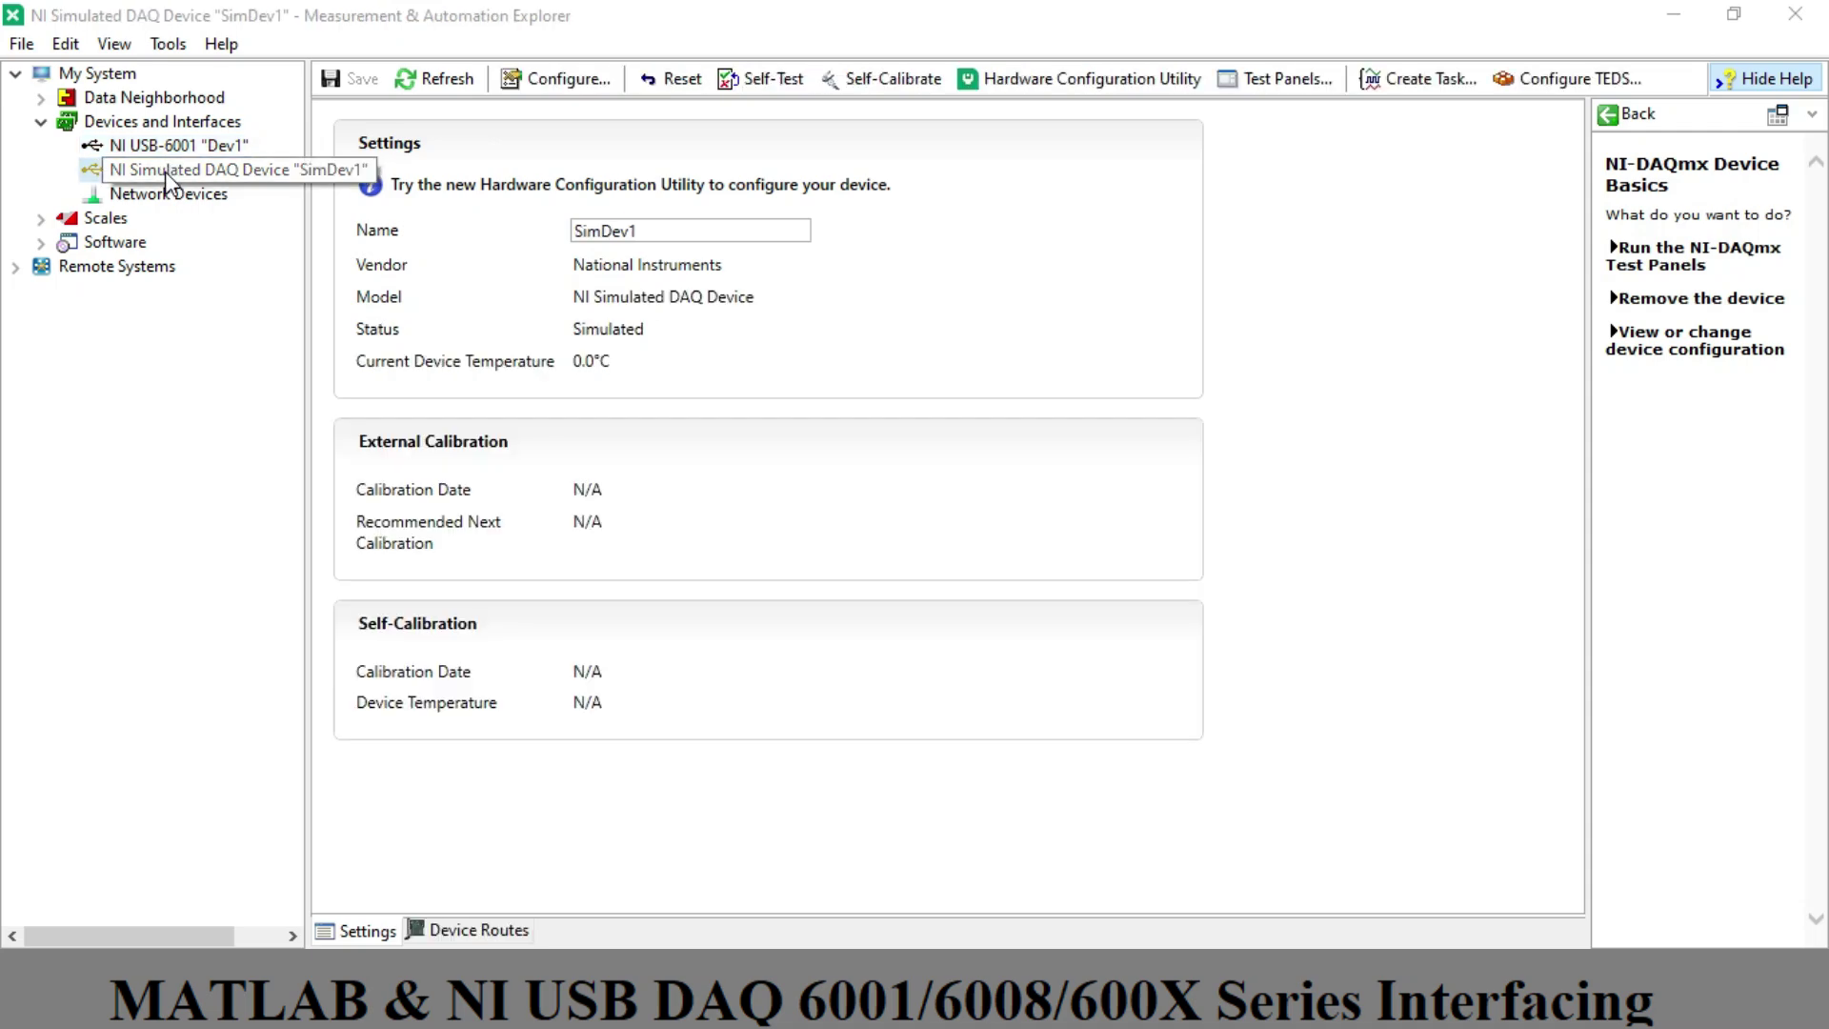
right_click(166, 173)
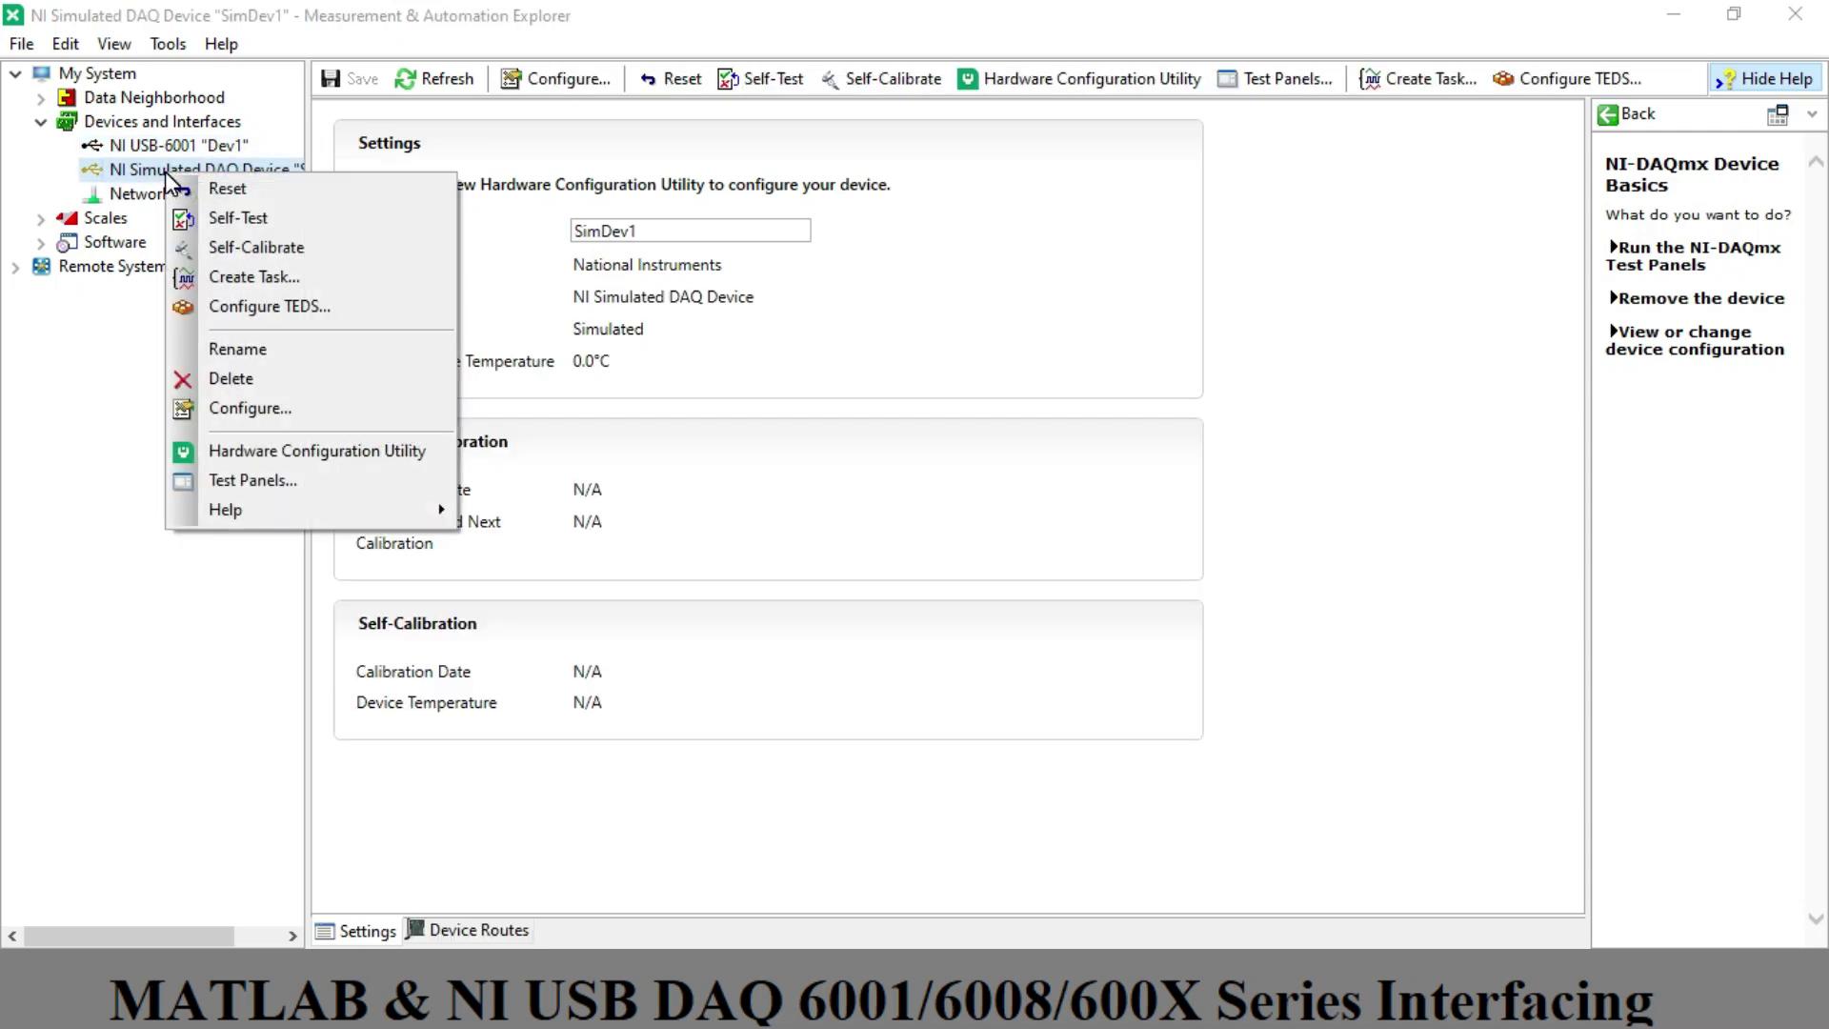
left_click(292, 379)
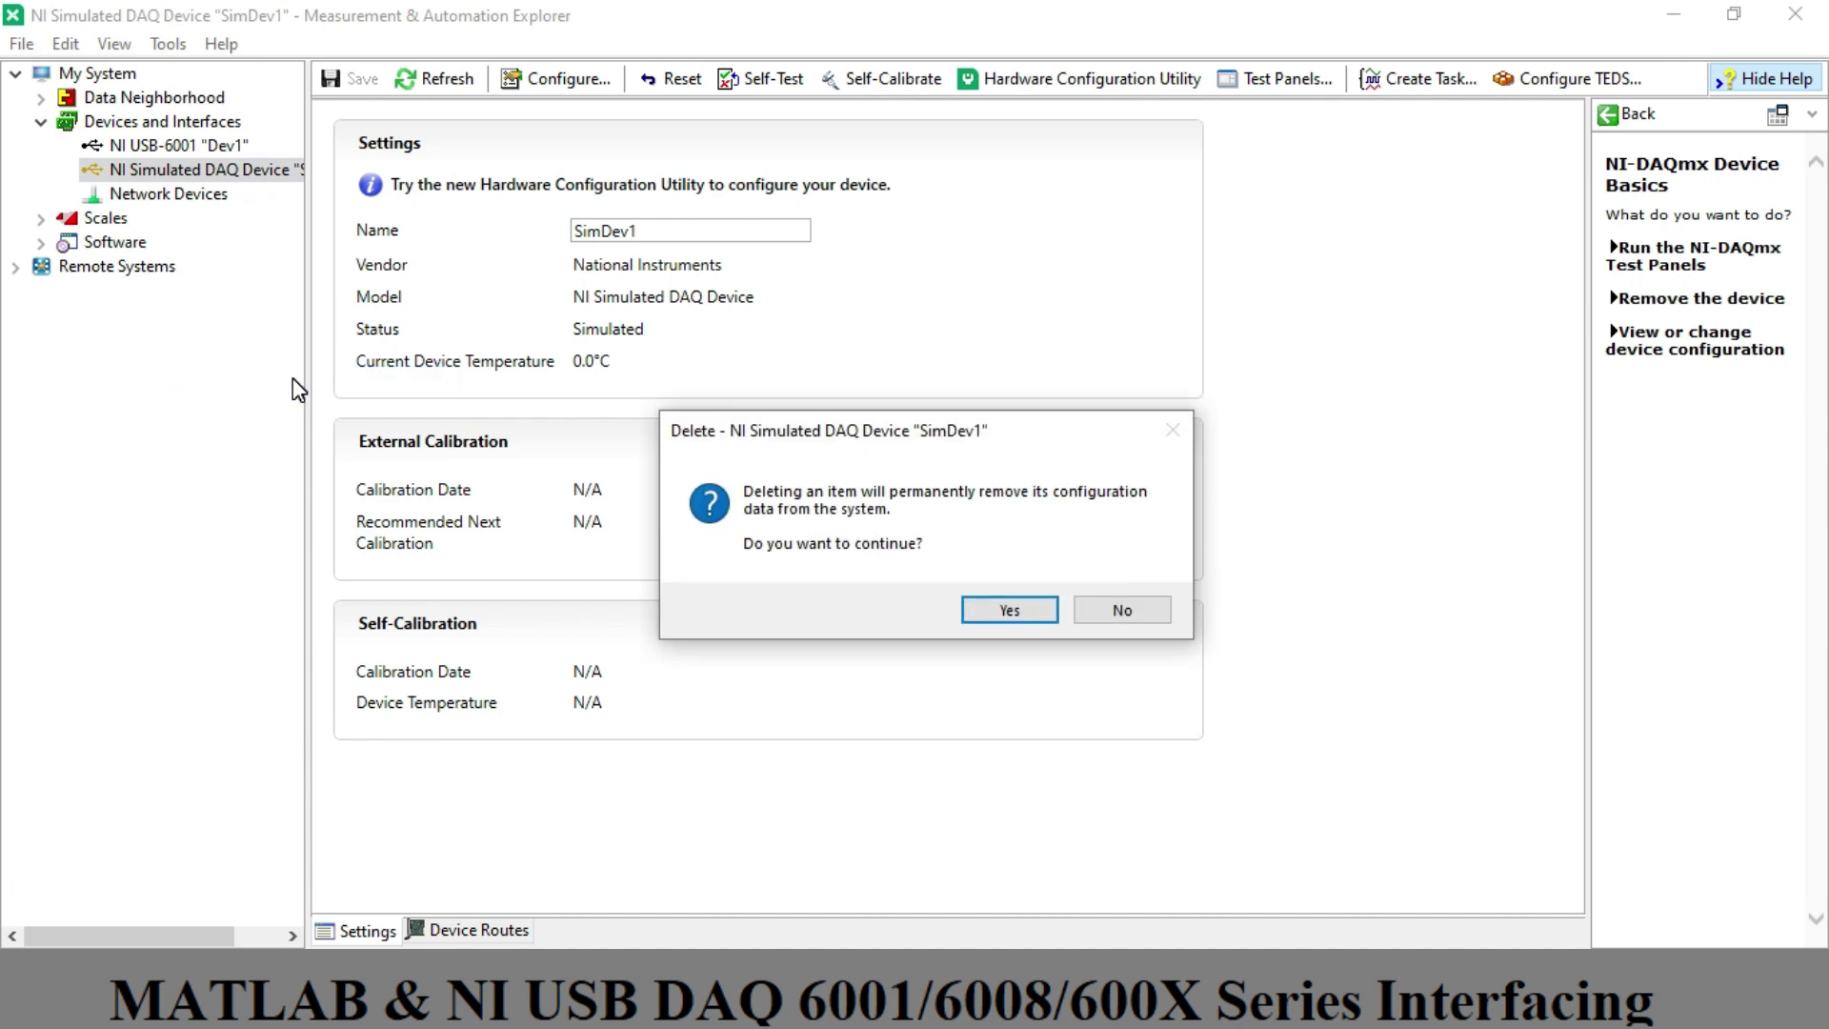
left_click(993, 610)
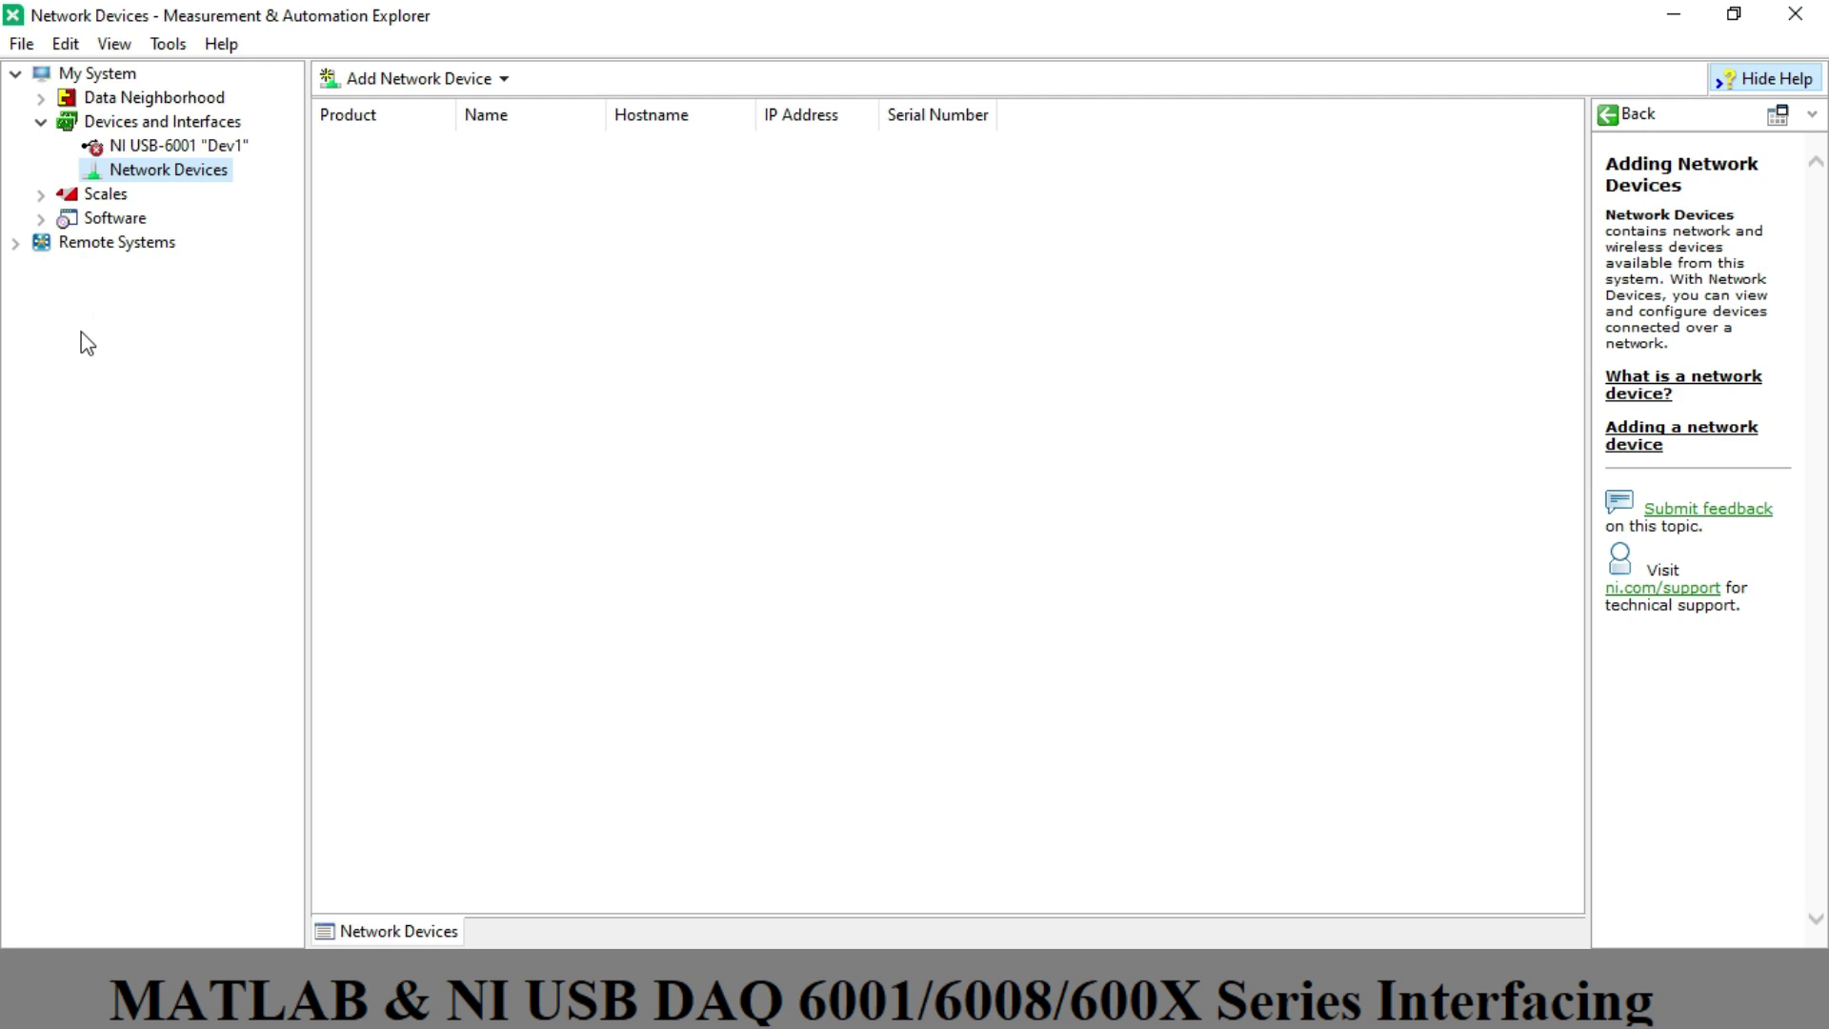
left_click(141, 145)
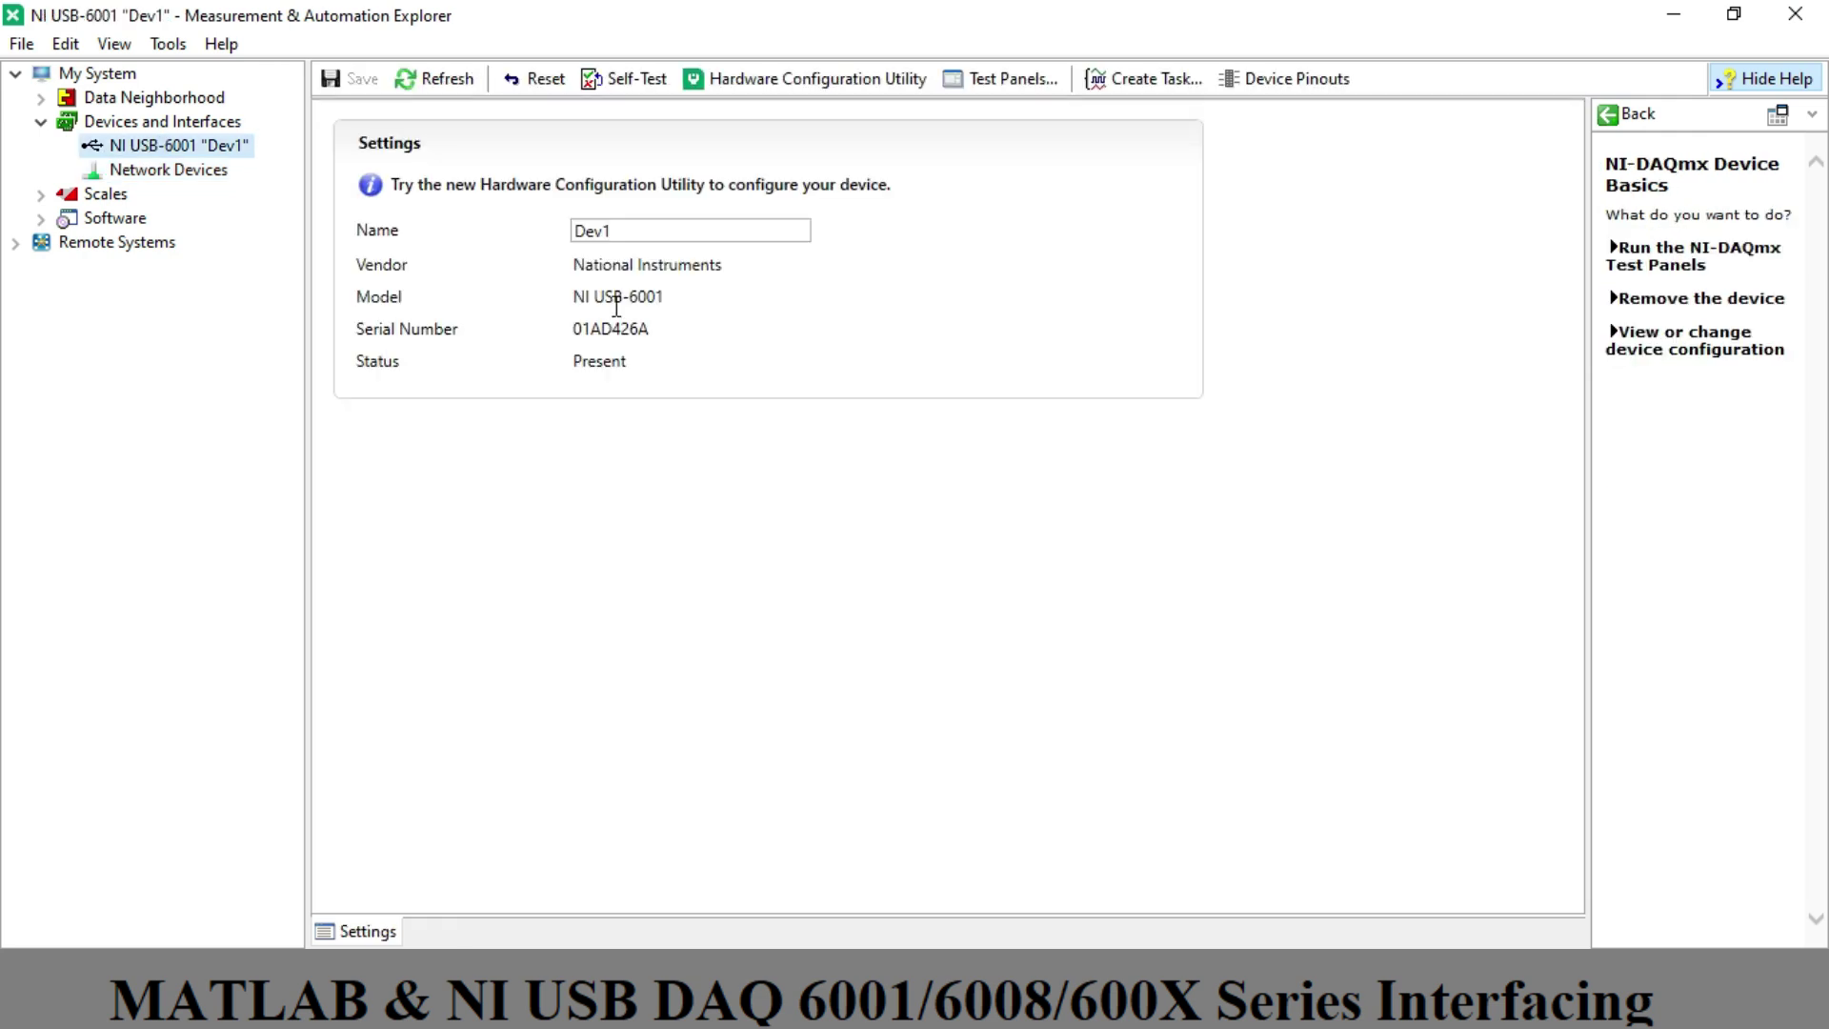